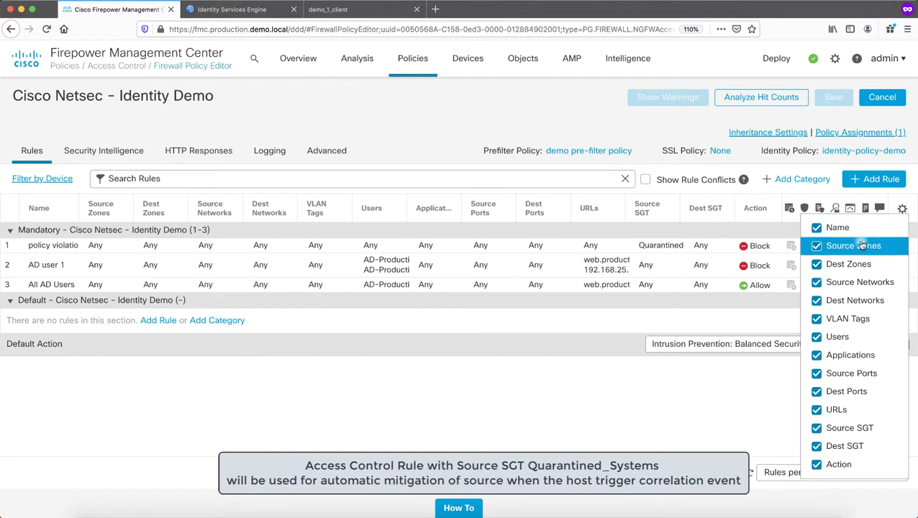
Hide the Source/Dest Zones, Source/Dest Networks and VLAN Tags columns, then widen Users and Source SGT
click(861, 245)
click(861, 264)
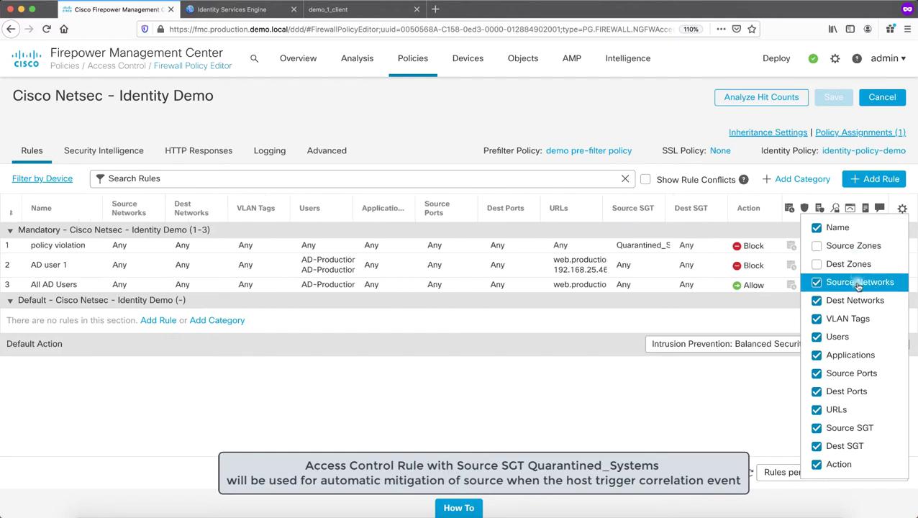
click(861, 282)
click(859, 298)
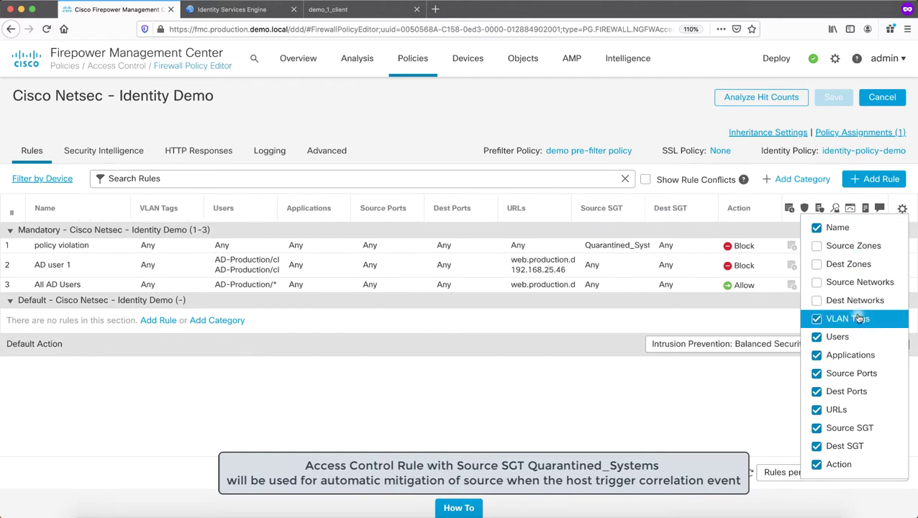
click(860, 318)
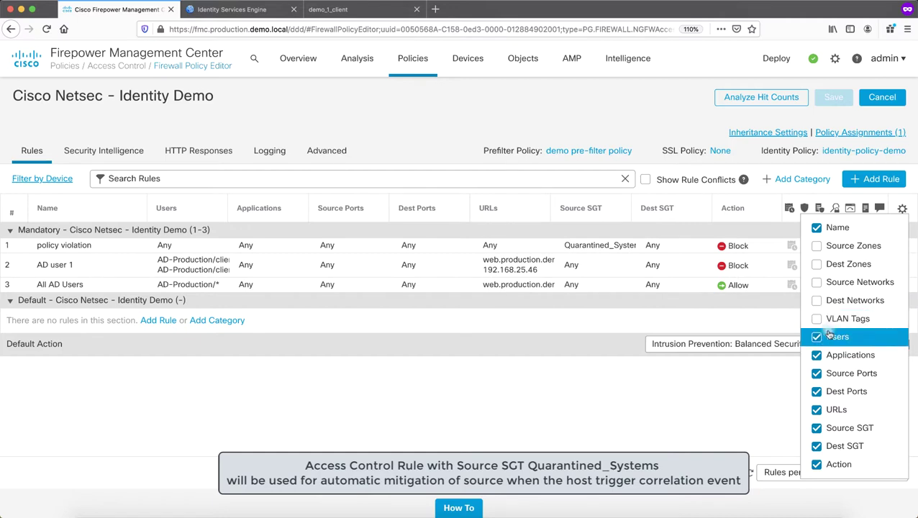
click(634, 390)
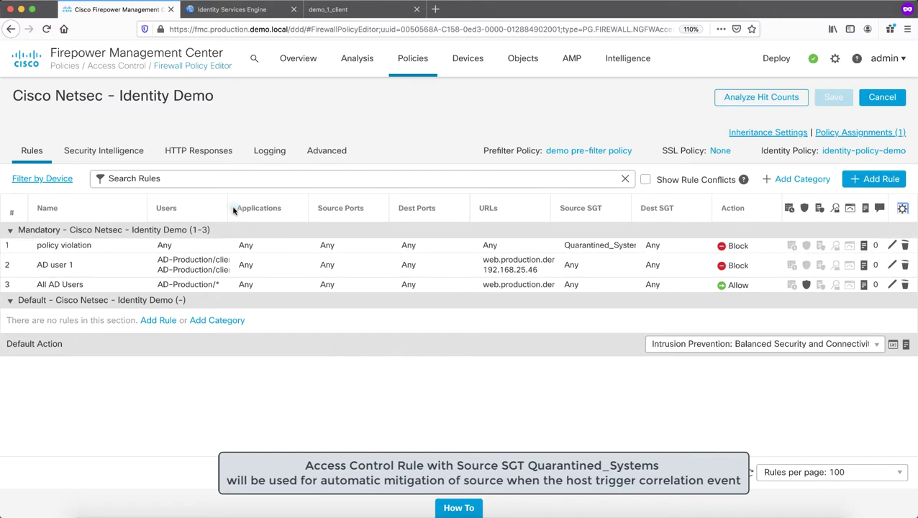
drag(226, 209, 264, 209)
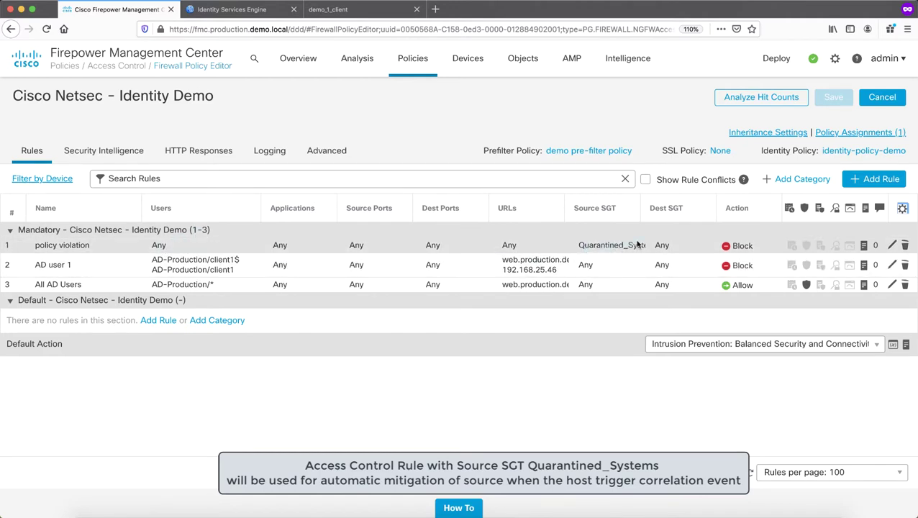
drag(640, 208, 667, 210)
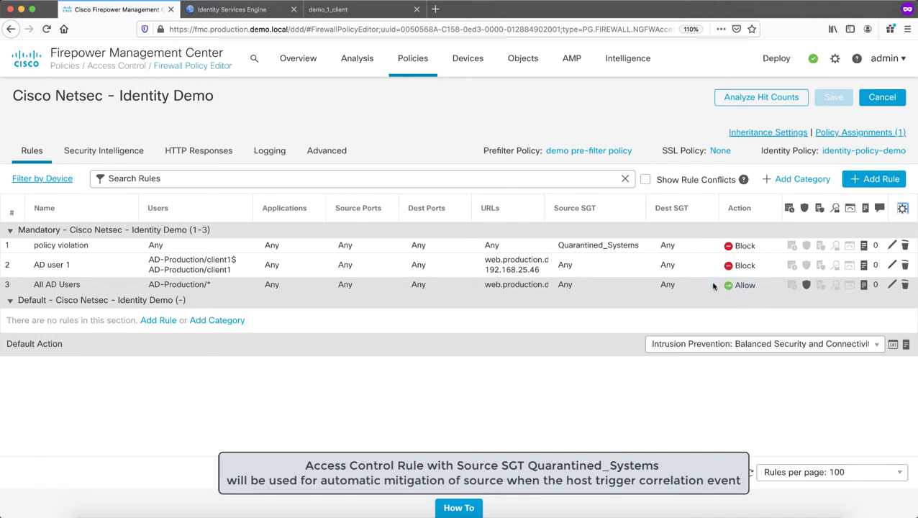
click(324, 9)
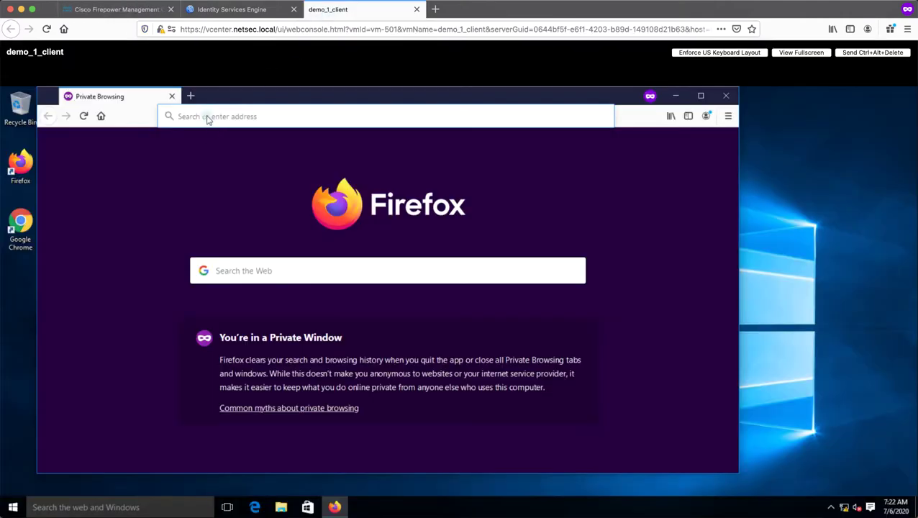
text(http://web.p)
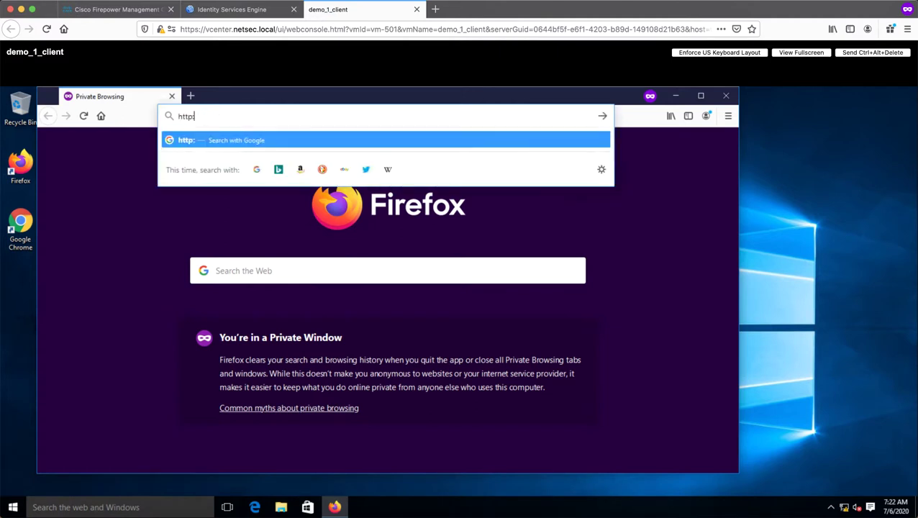
text(ro)
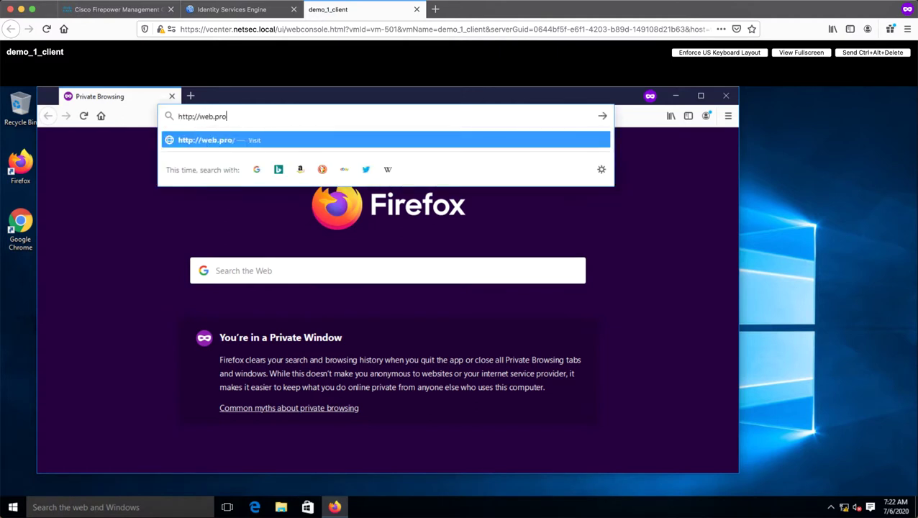
text(duction.demo.l)
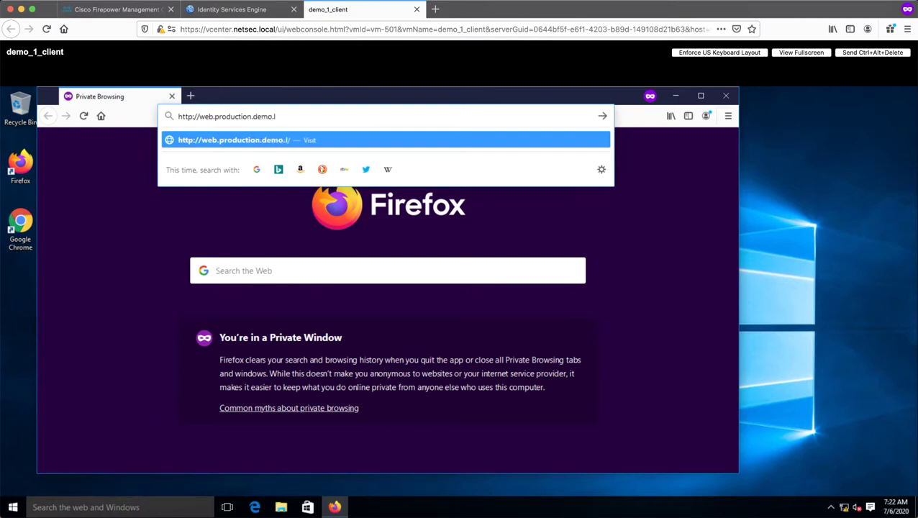
text(ocal)
key(Return)
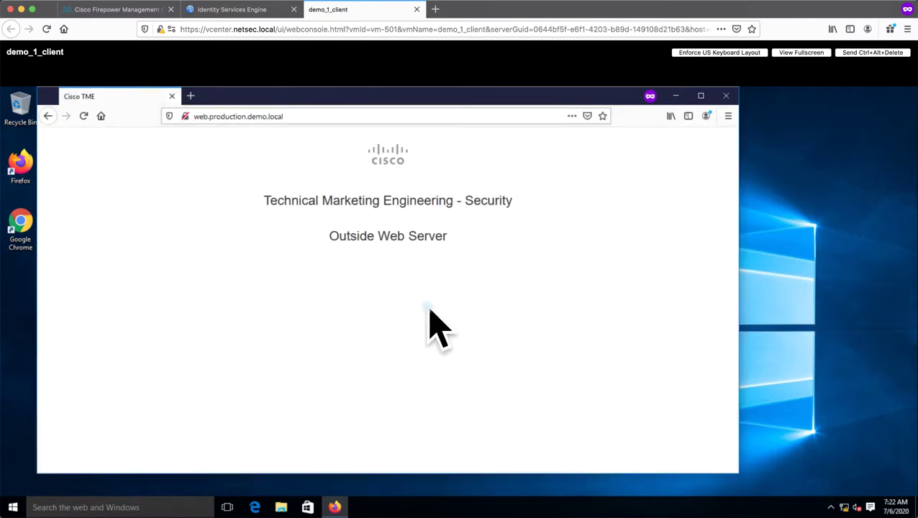
click(115, 9)
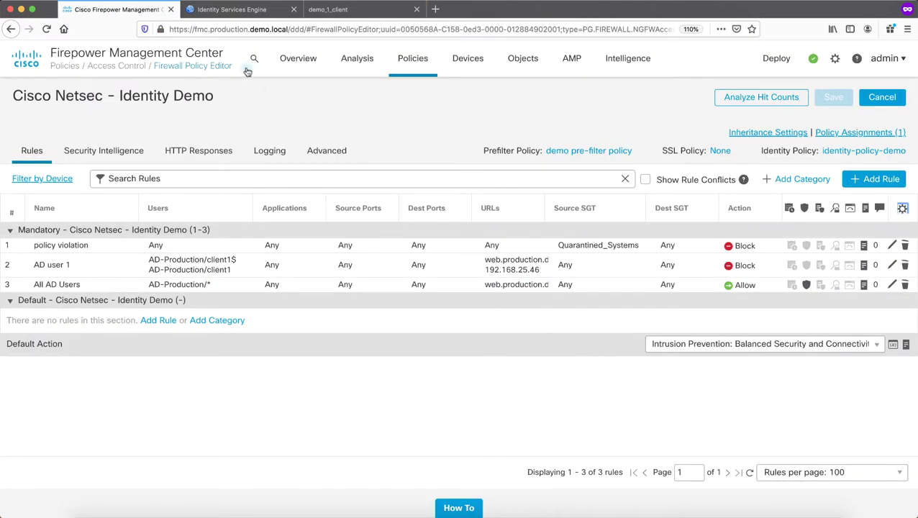
Open the client VM's start menu, then return to FMC and its system settings menu
click(328, 9)
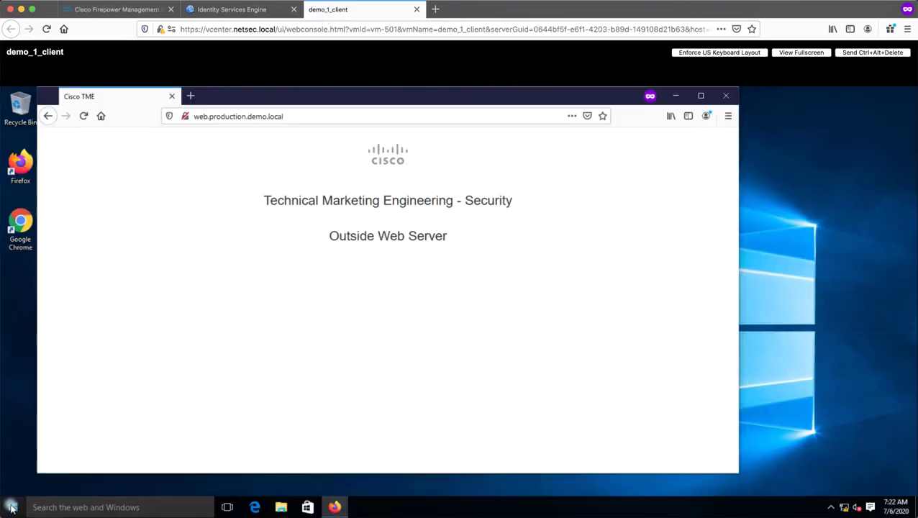
click(13, 507)
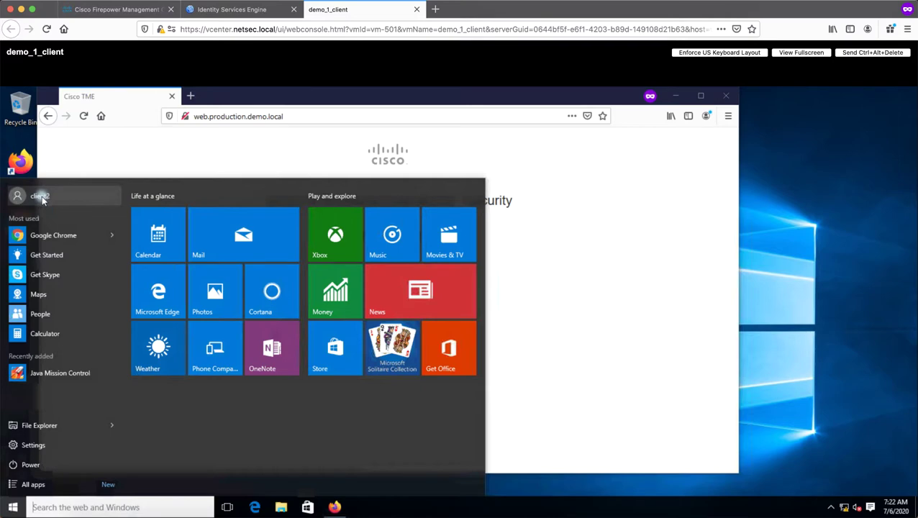
click(125, 11)
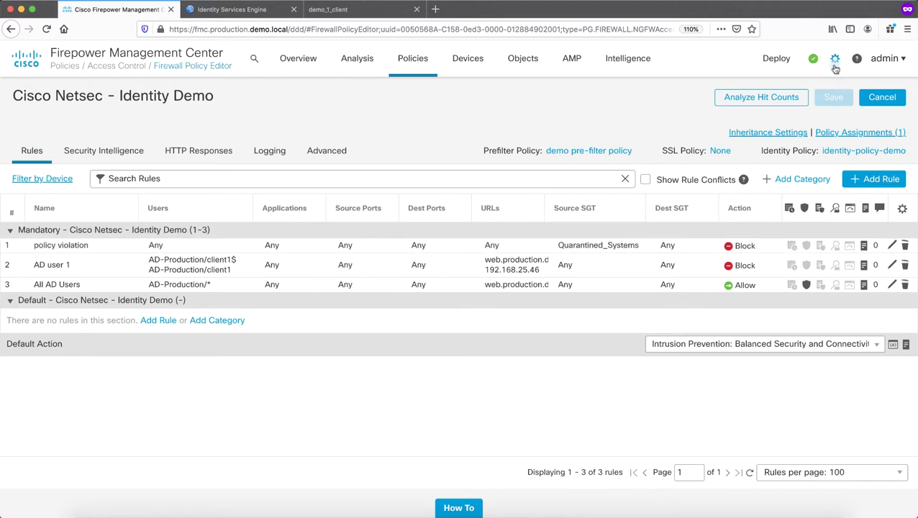
click(836, 63)
Test the Identity Services Engine connection from Integration > Identity Sources, getting Primary host: Success
click(662, 147)
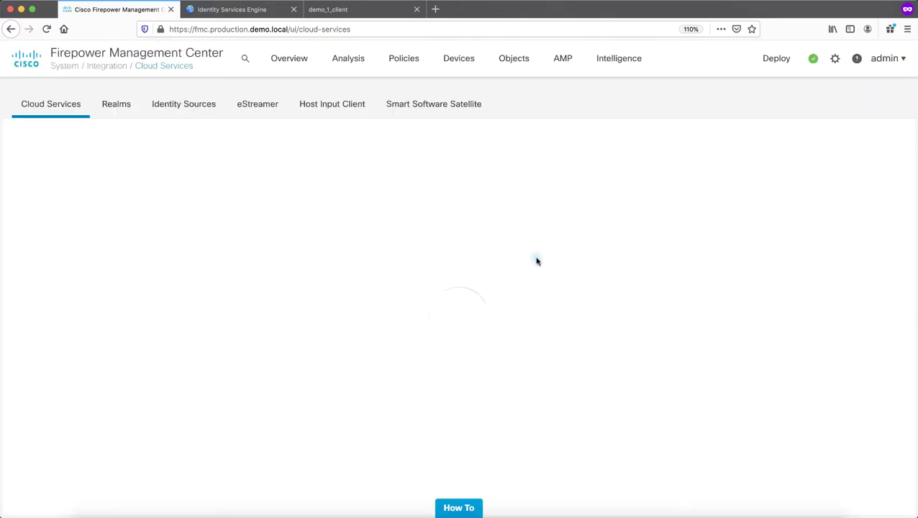
click(208, 115)
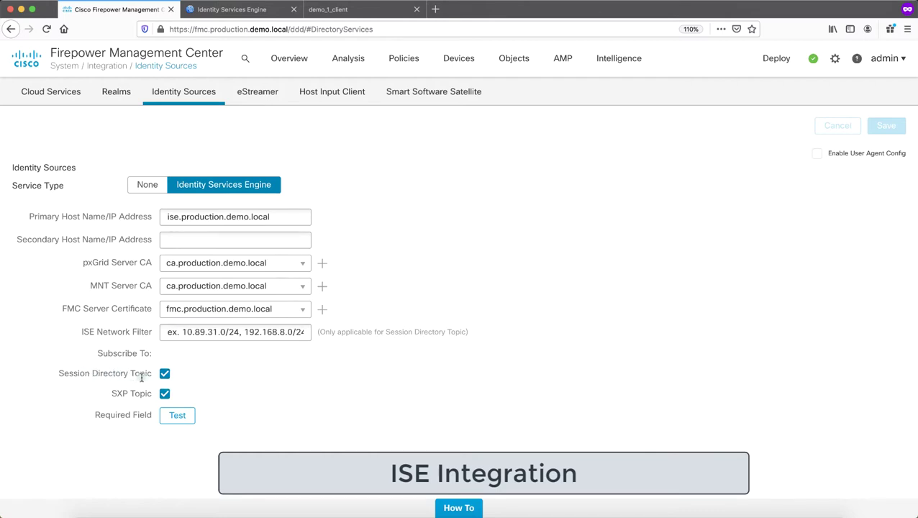
click(172, 422)
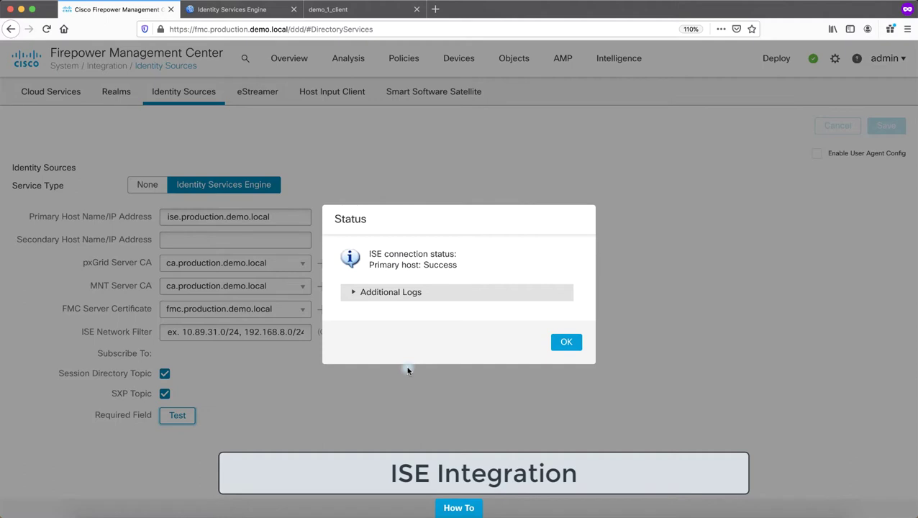
Review the additional logs' Jabberwerx, host-connection OK and SSL handshake lines, then close the report
double_click(445, 265)
click(355, 293)
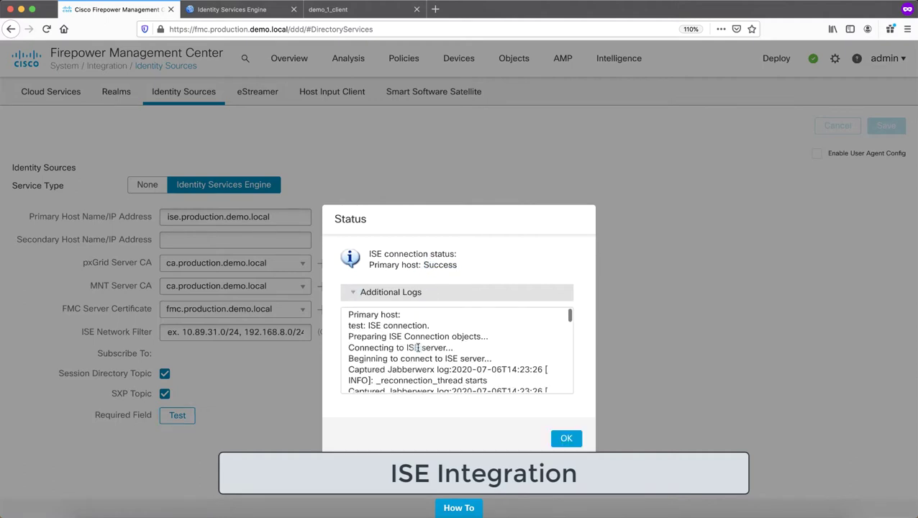
drag(387, 370, 476, 370)
scroll(446, 351, down, 2)
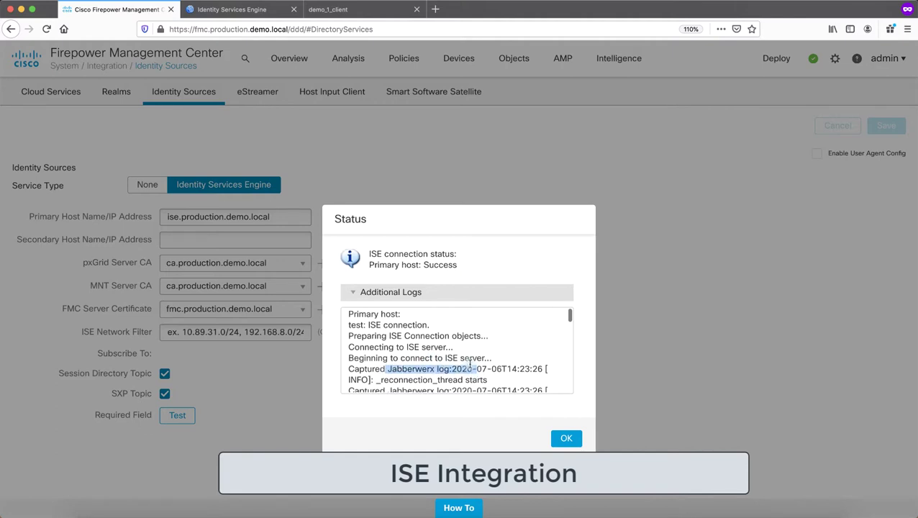
scroll(447, 350, down, 5)
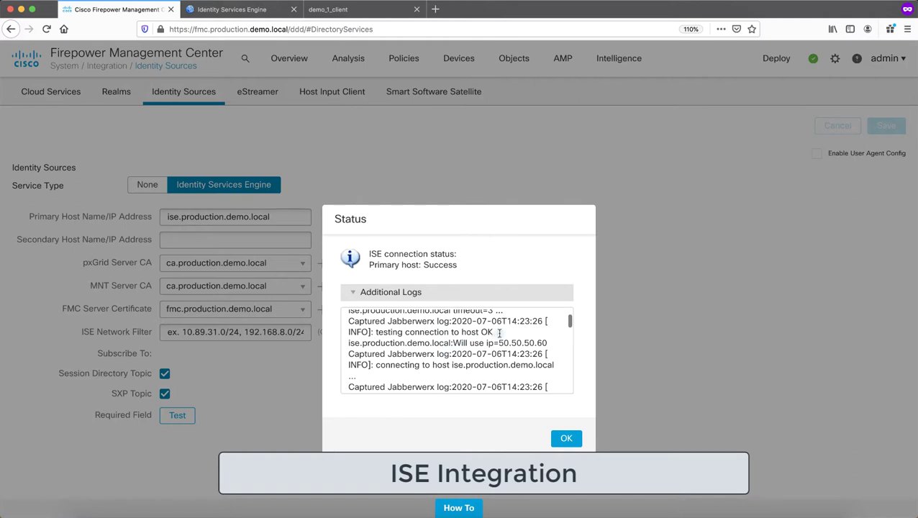
drag(497, 332, 387, 333)
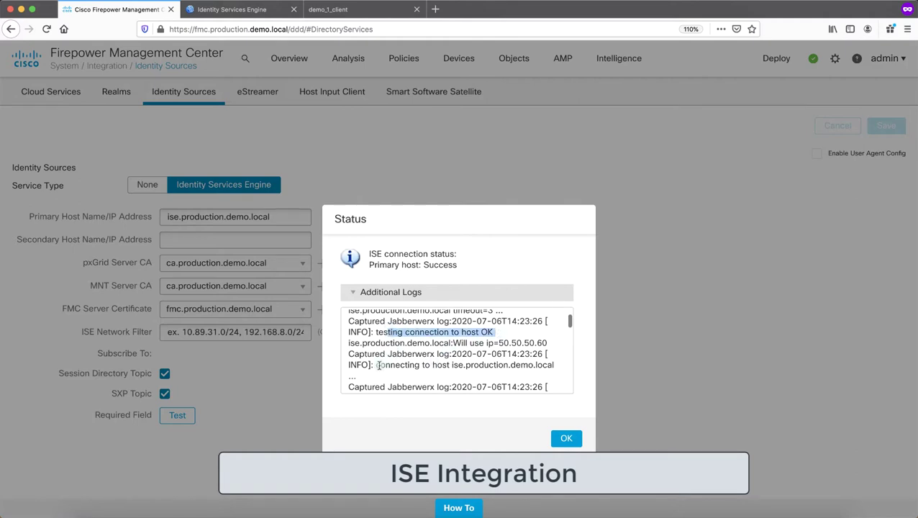
scroll(386, 365, down, 3)
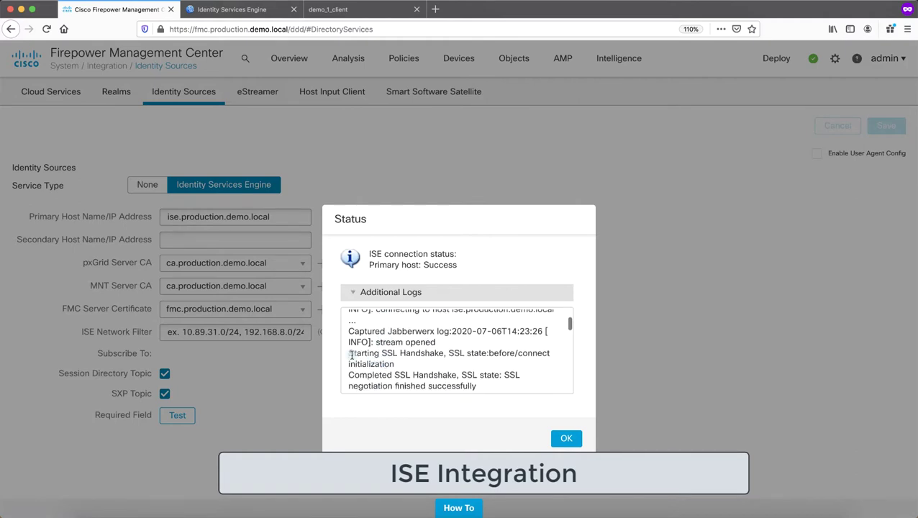
drag(349, 374, 477, 387)
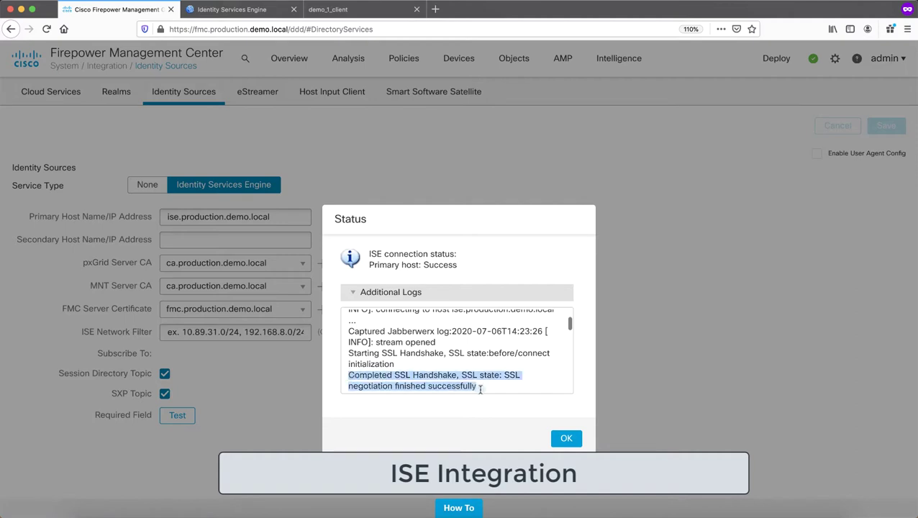
scroll(474, 372, down, 2)
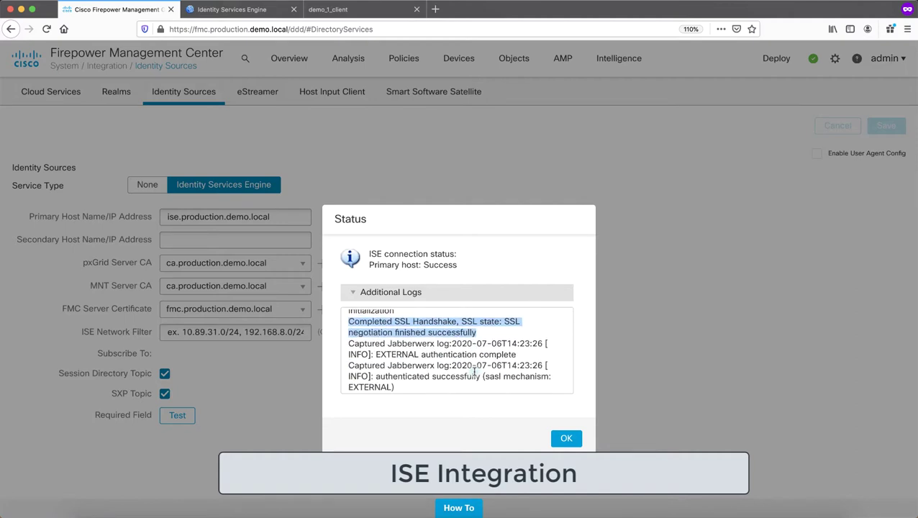
scroll(474, 372, down, 1)
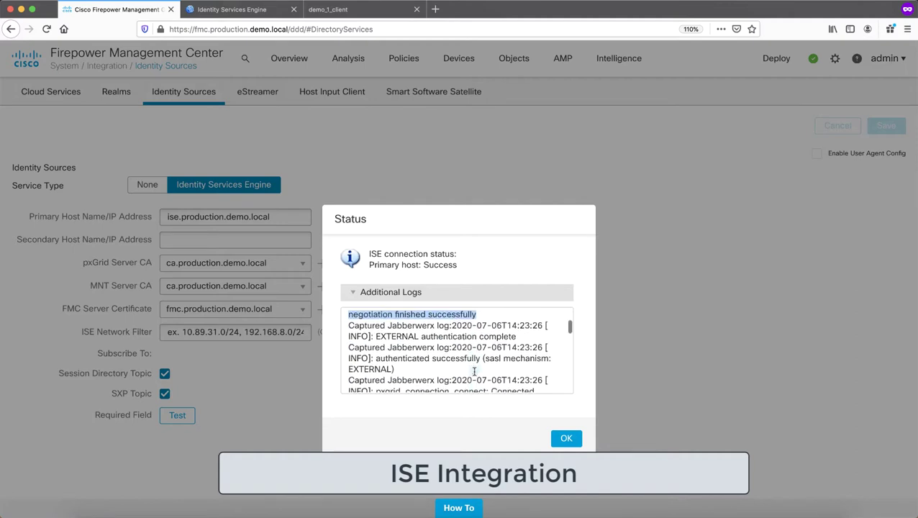
click(567, 442)
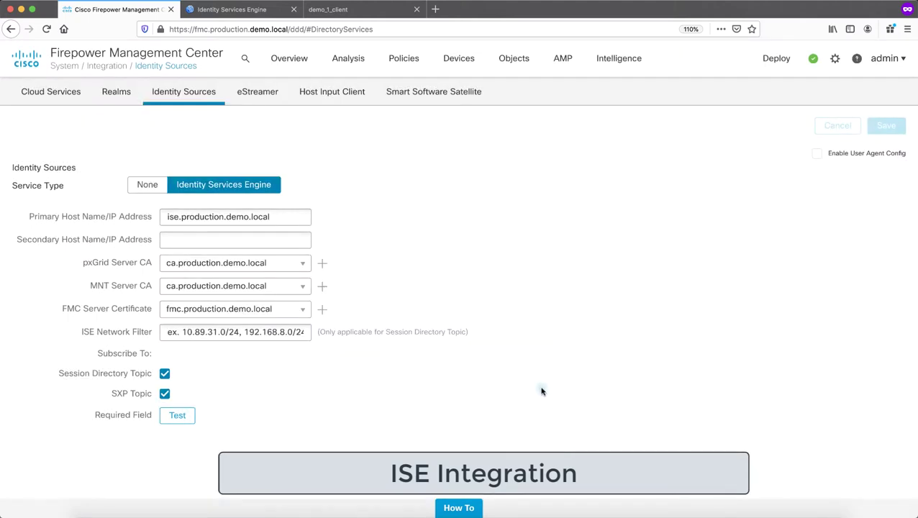
In ISE pxGrid Services, inspect the ia-fmc_6.6 client's capabilities, then show the pxGrid Settings
click(253, 12)
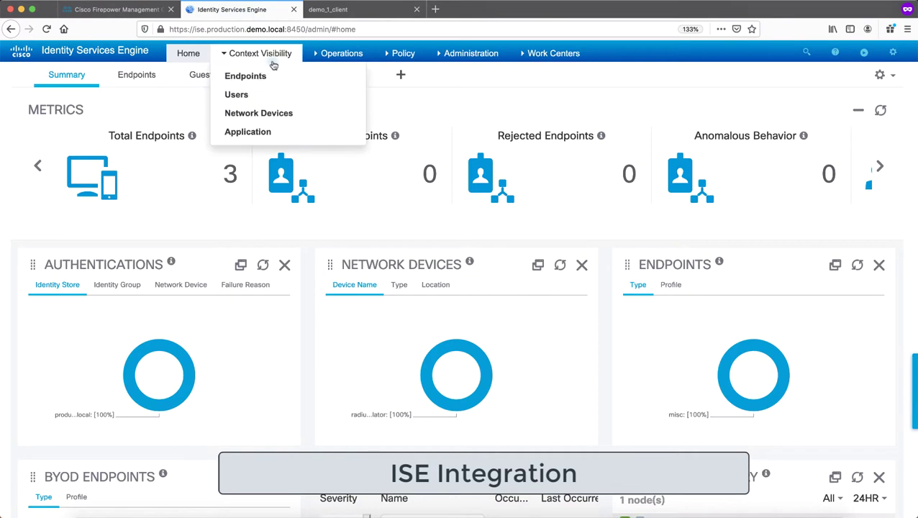
mouse_move(325, 58)
mouse_move(467, 56)
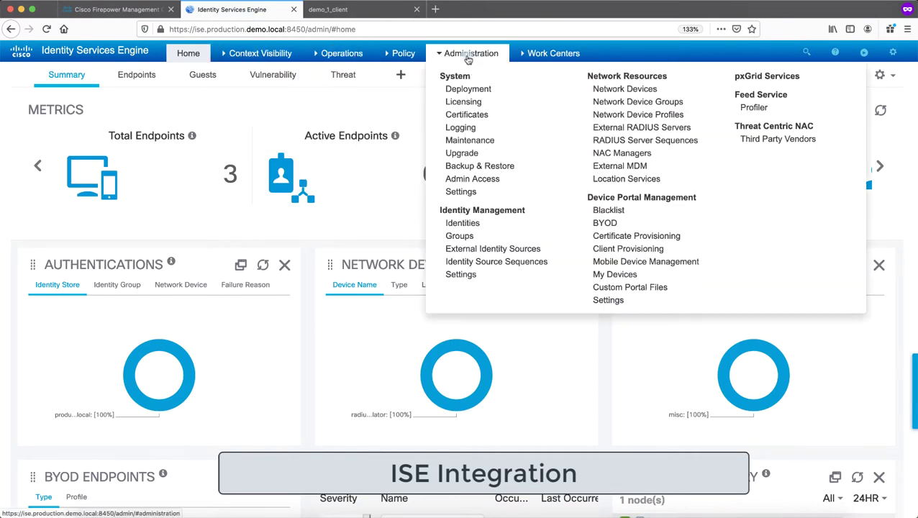
click(789, 84)
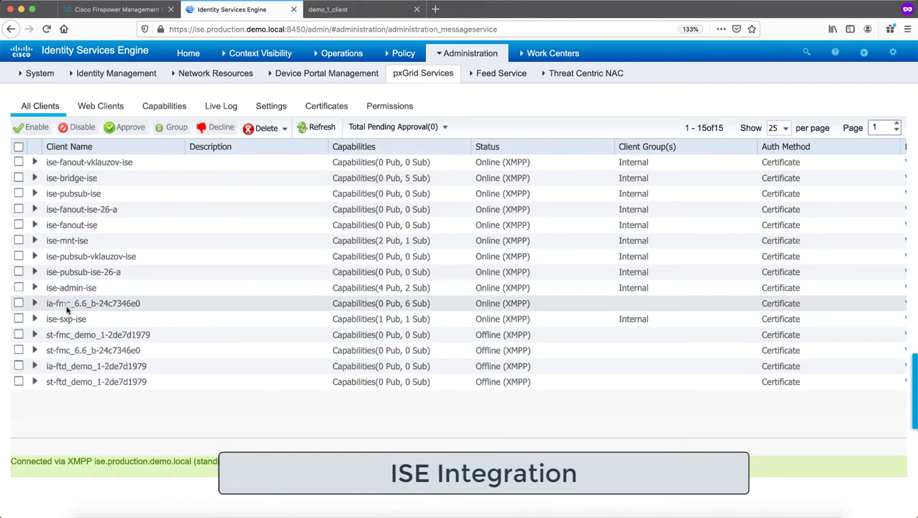
click(35, 303)
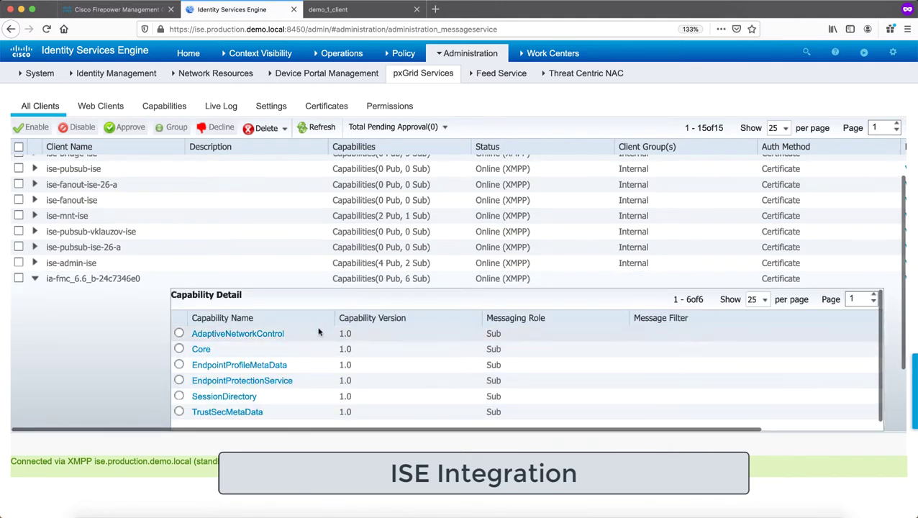
click(34, 280)
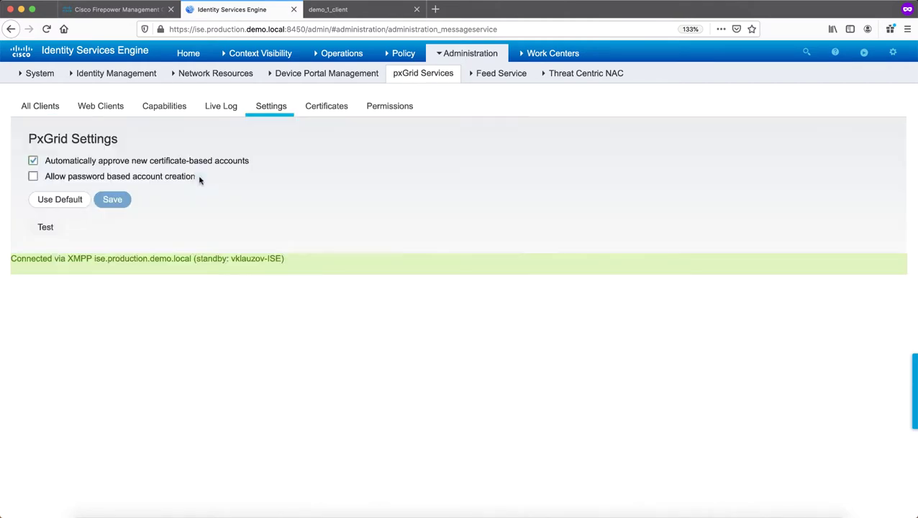
click(320, 57)
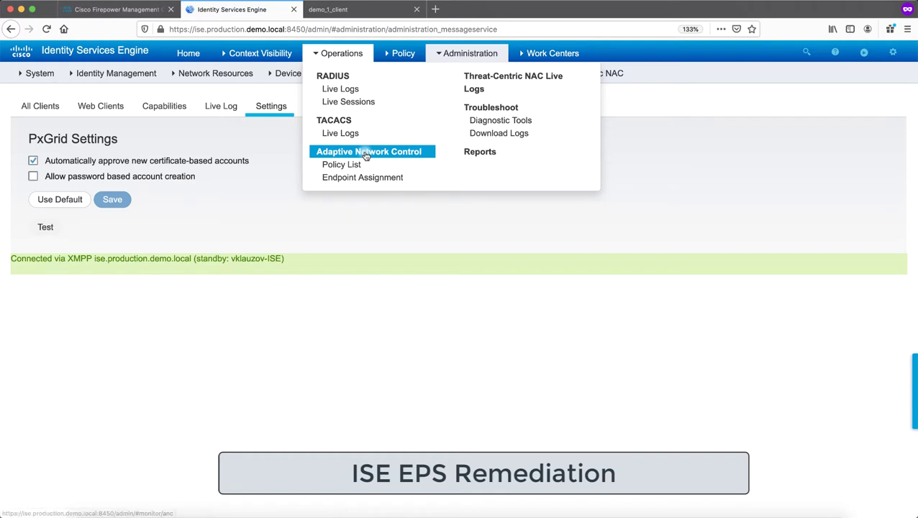
Create and submit an Adaptive Network Control policy named 'test' with the QUARANTINE action
click(366, 155)
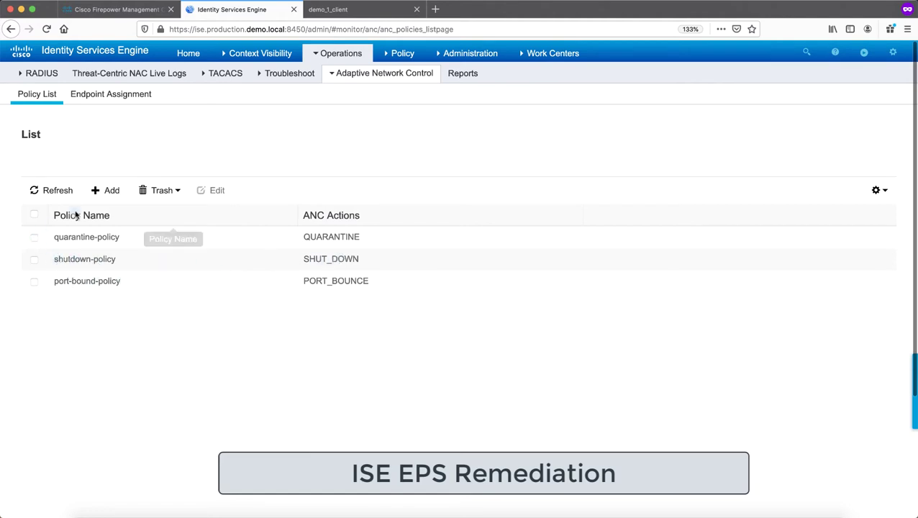
click(98, 191)
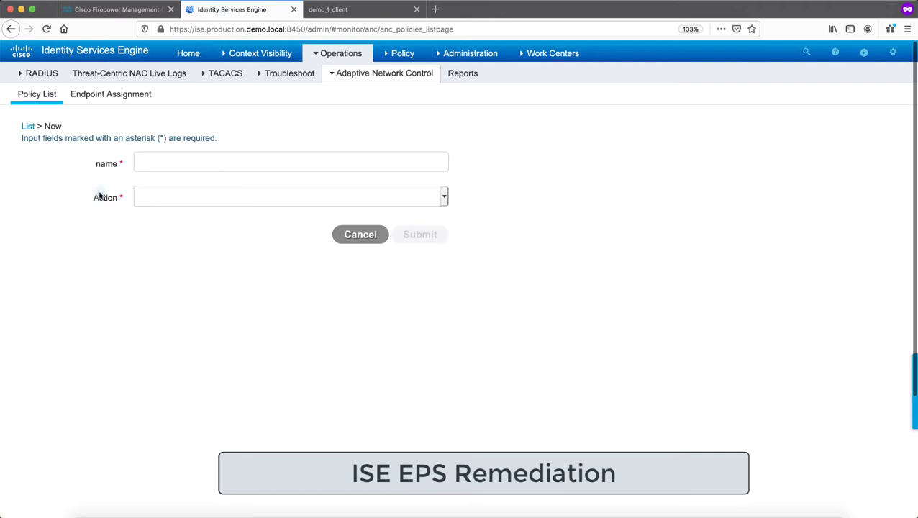
click(164, 160)
text(test)
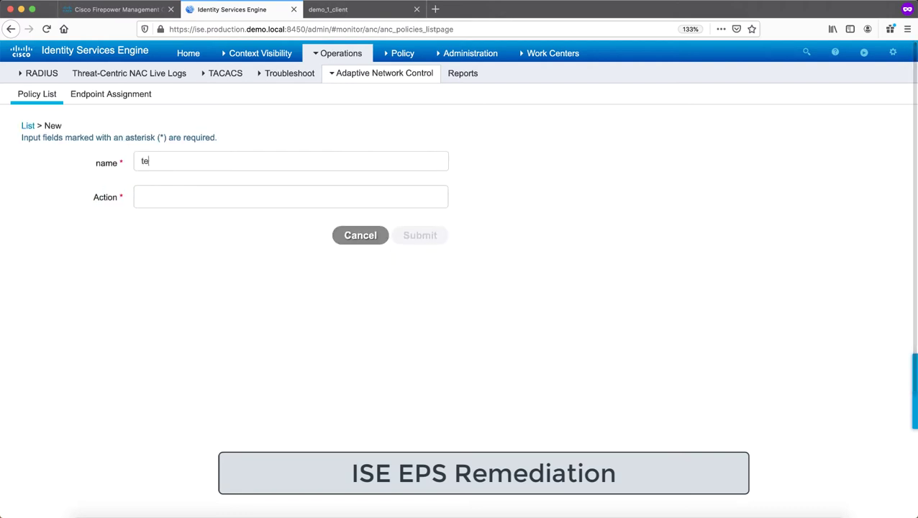
click(203, 197)
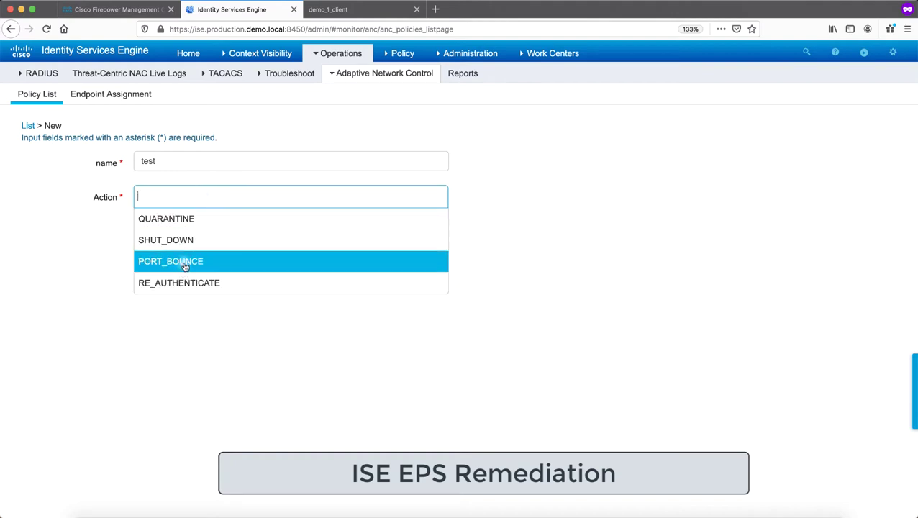
click(183, 223)
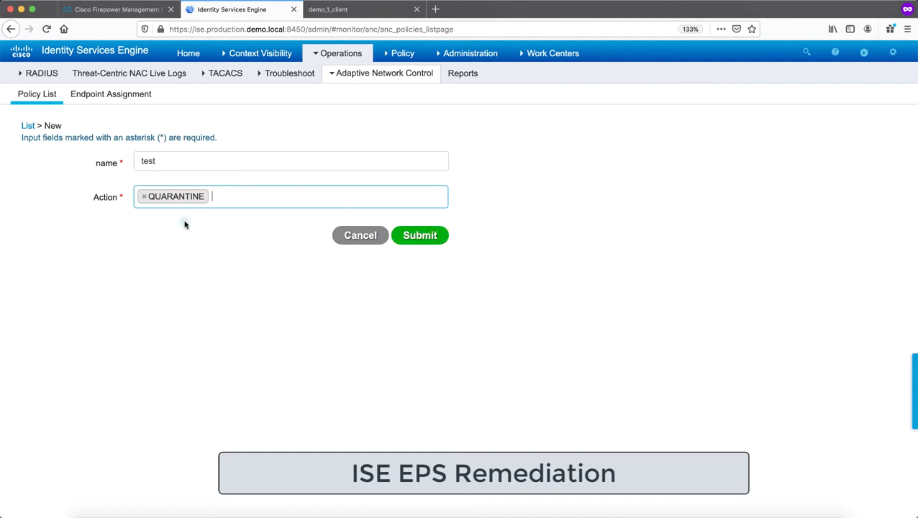
click(407, 243)
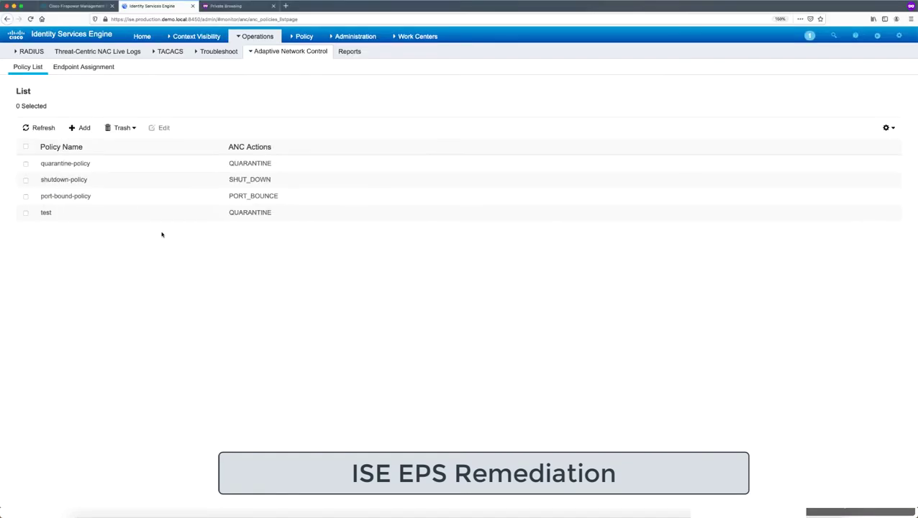
Show the Default policy set's Local Exceptions rule assigning Quarantined_Systems for EPSStatus Quarantine
mouse_move(284, 55)
mouse_move(297, 36)
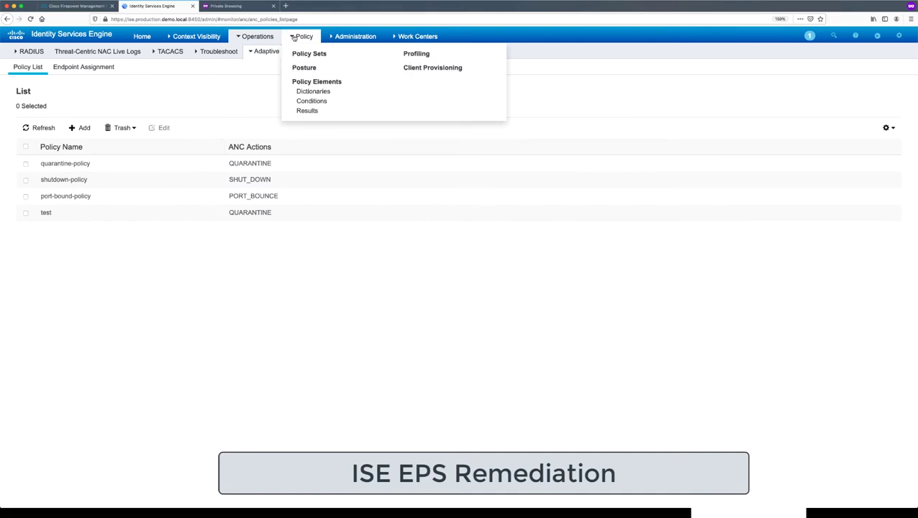
click(300, 54)
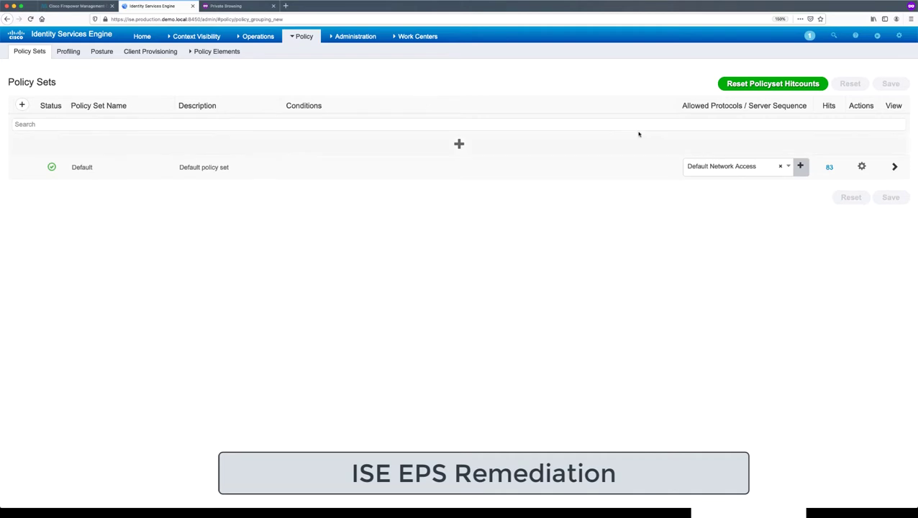
click(894, 167)
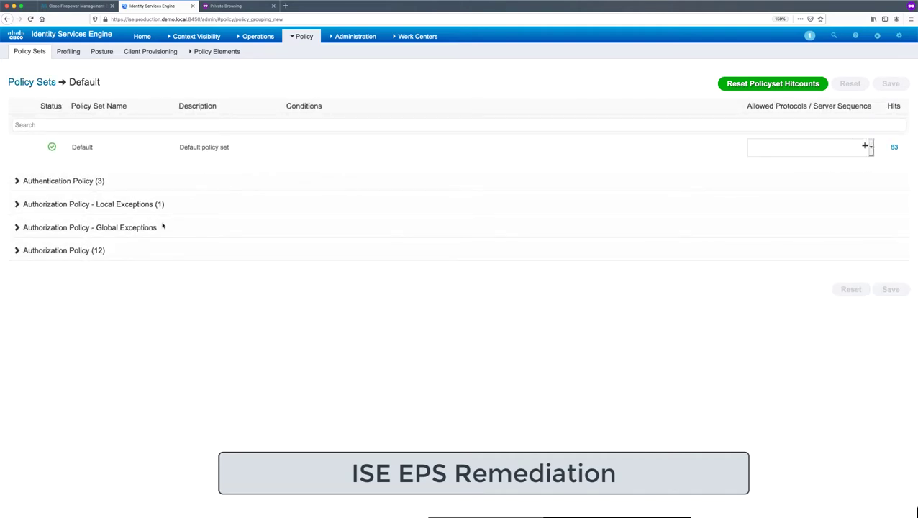
click(18, 205)
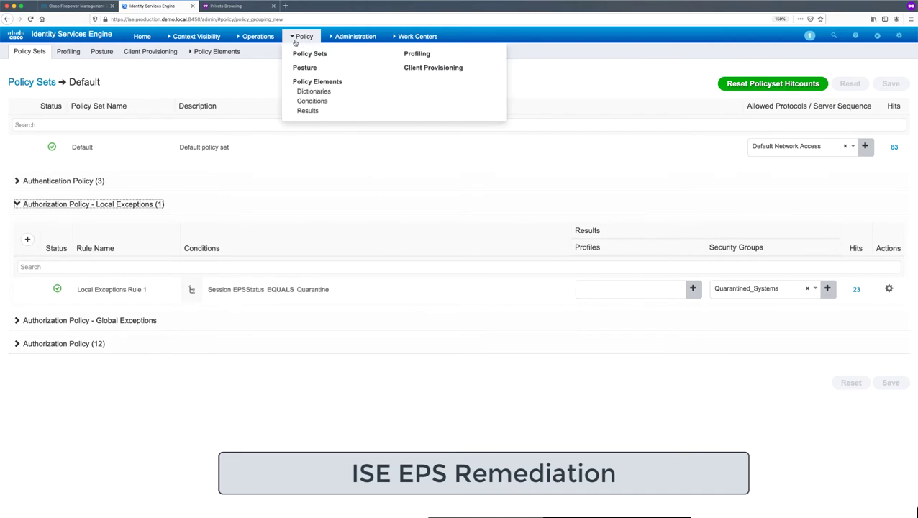
Check ANC endpoint assignments, cancel a new assignment without choosing a policy, and return to FMC
mouse_move(266, 41)
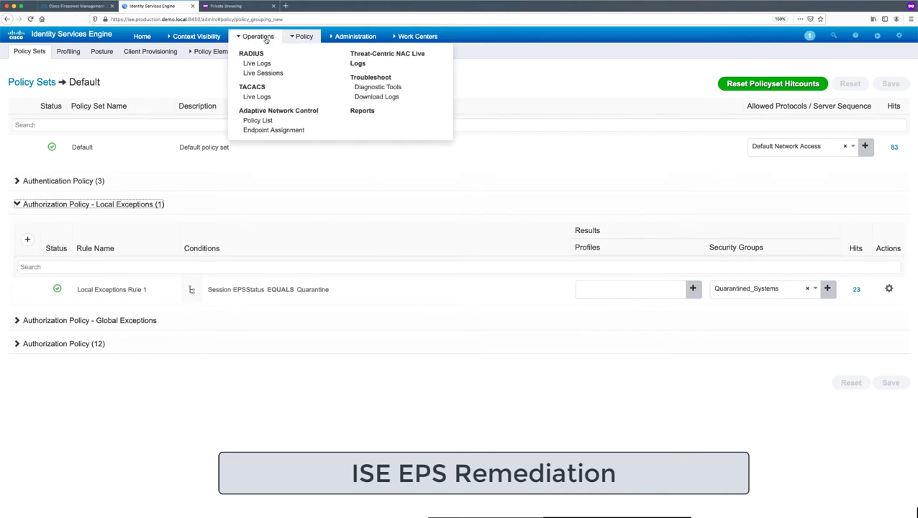
click(265, 120)
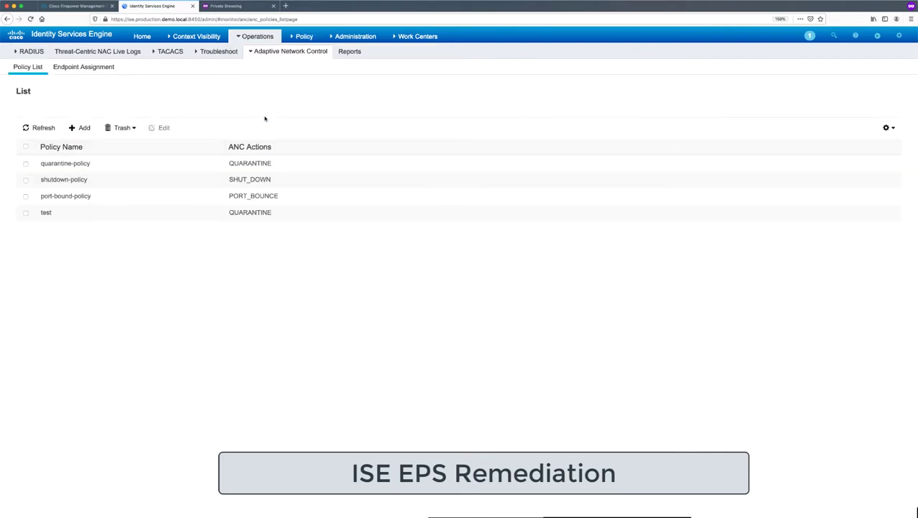
click(83, 66)
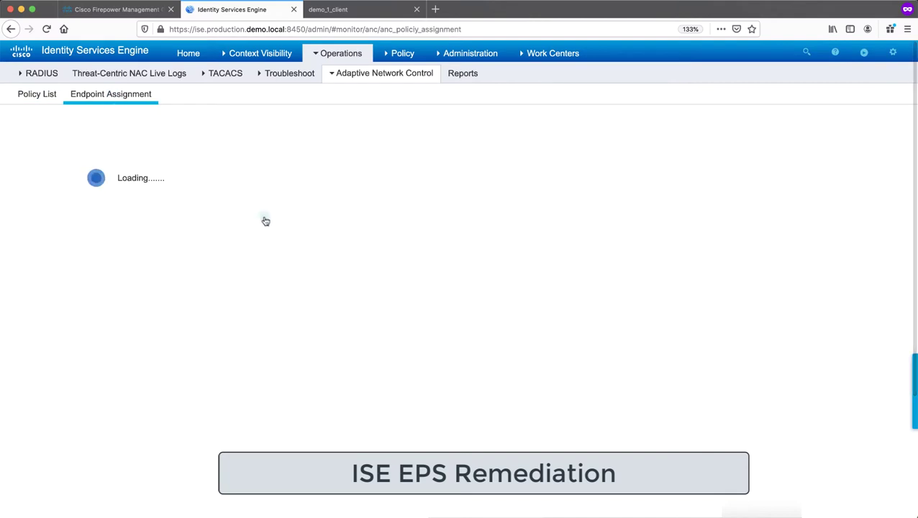
click(105, 192)
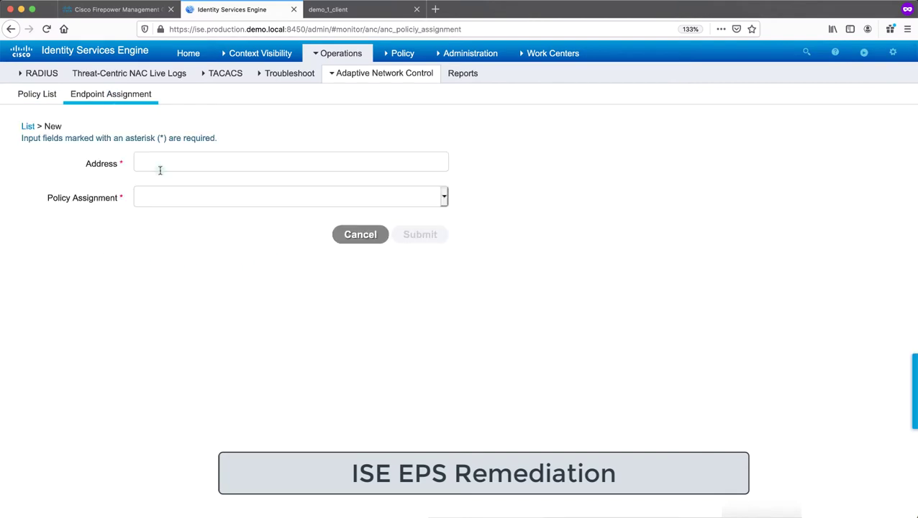
click(409, 205)
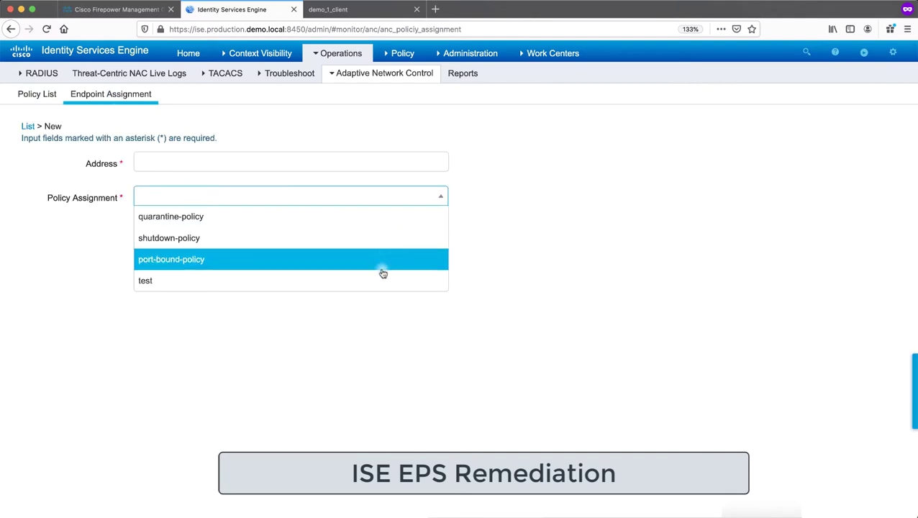
click(334, 340)
click(362, 233)
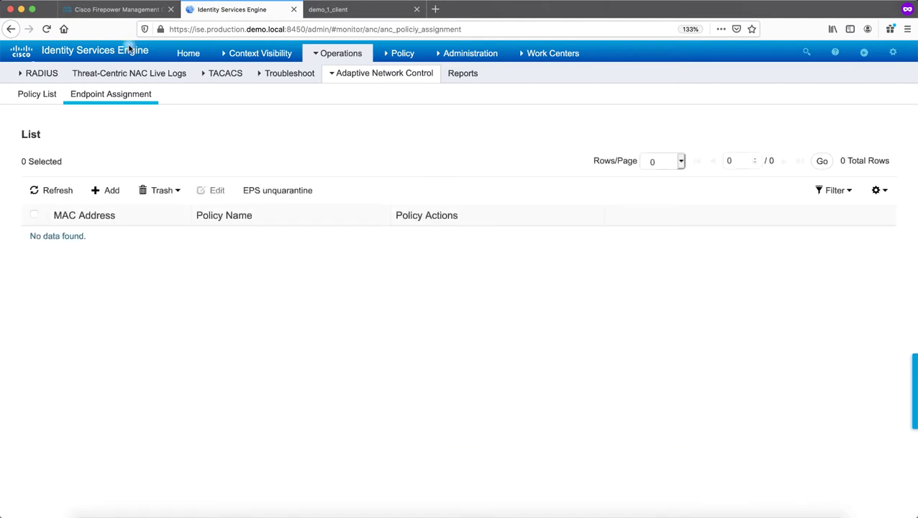
click(122, 10)
Go to Policies > Actions > Instances to see the empty remediation instances list
mouse_move(408, 67)
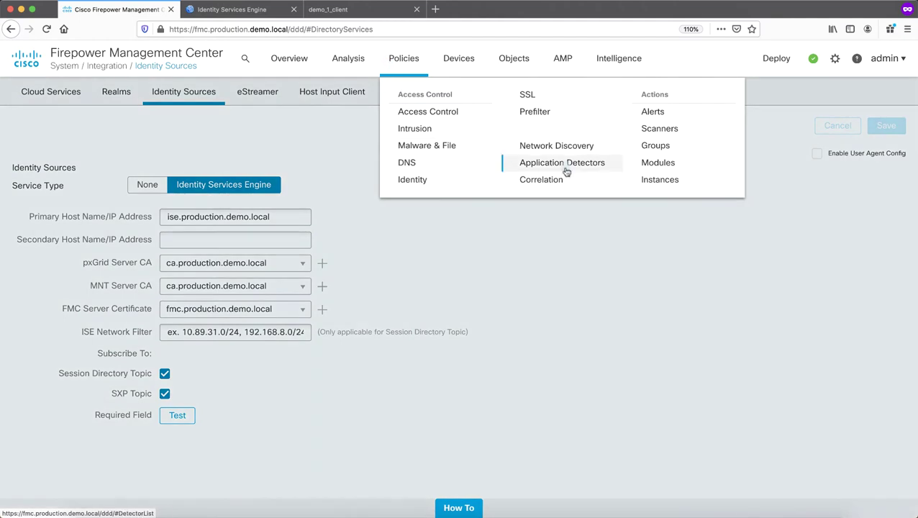
click(673, 180)
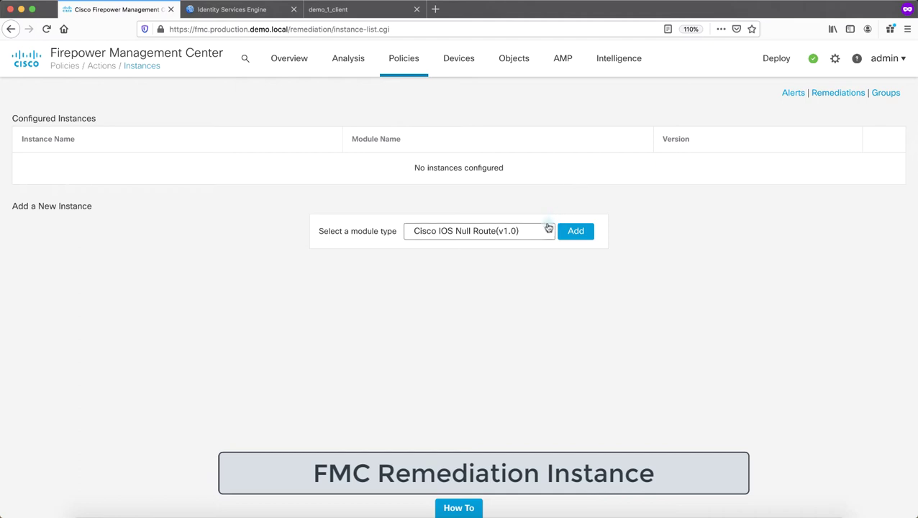
Add a pxGrid Mitigation(v1.0) remediation instance and begin filling in its name
click(546, 230)
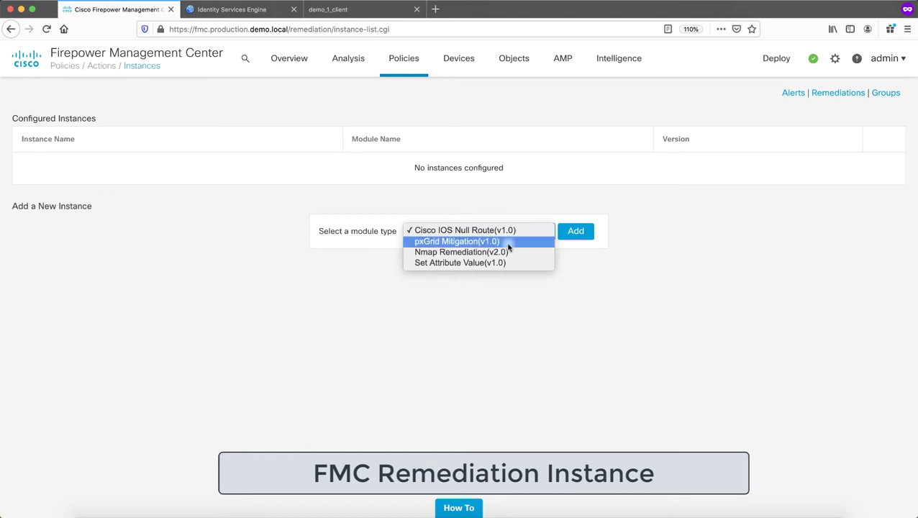
click(549, 242)
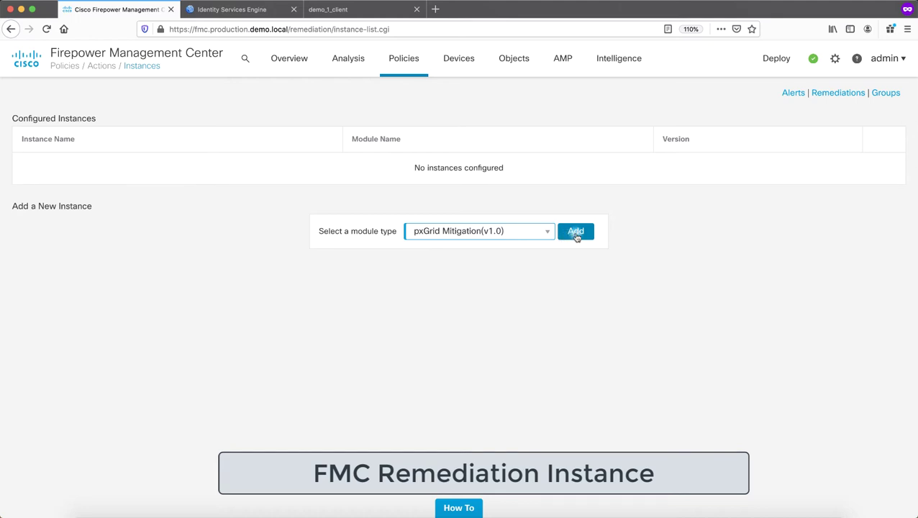
click(577, 237)
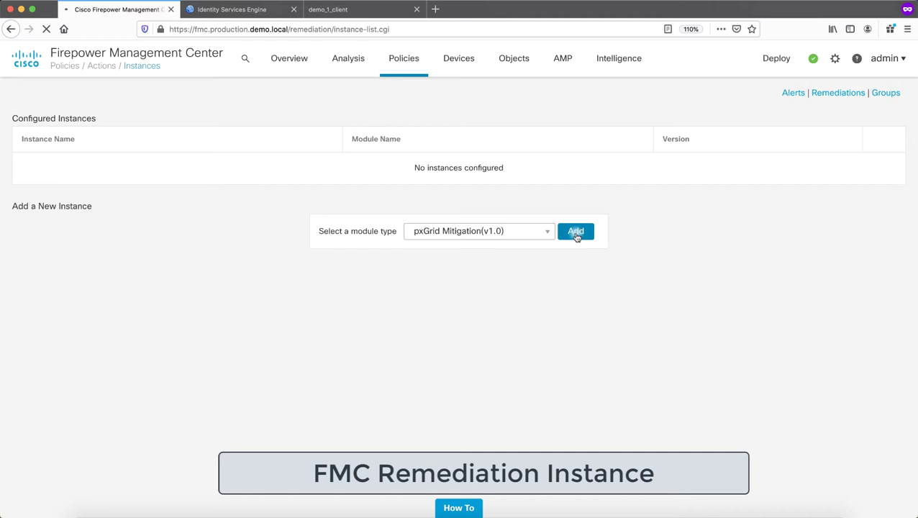
click(497, 156)
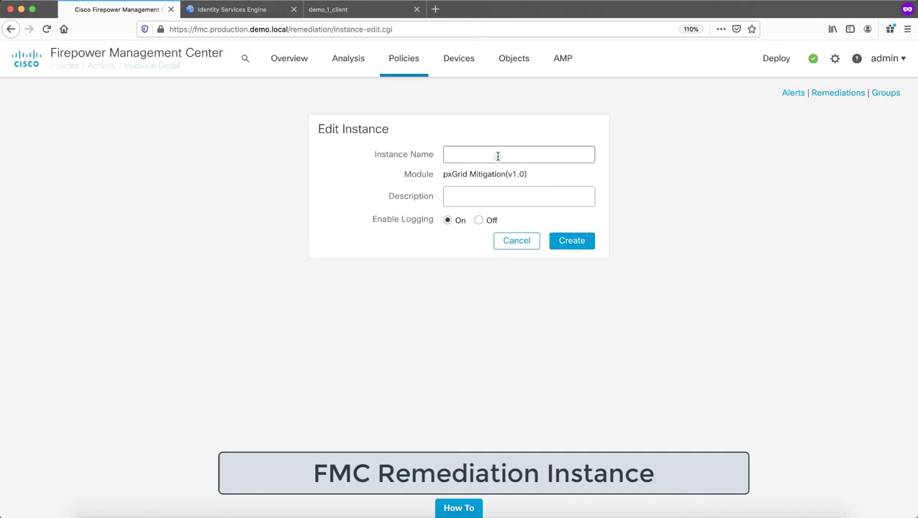
Create the EPS-Instance pxGrid mitigation instance with logging kept enabled
text(EPS)
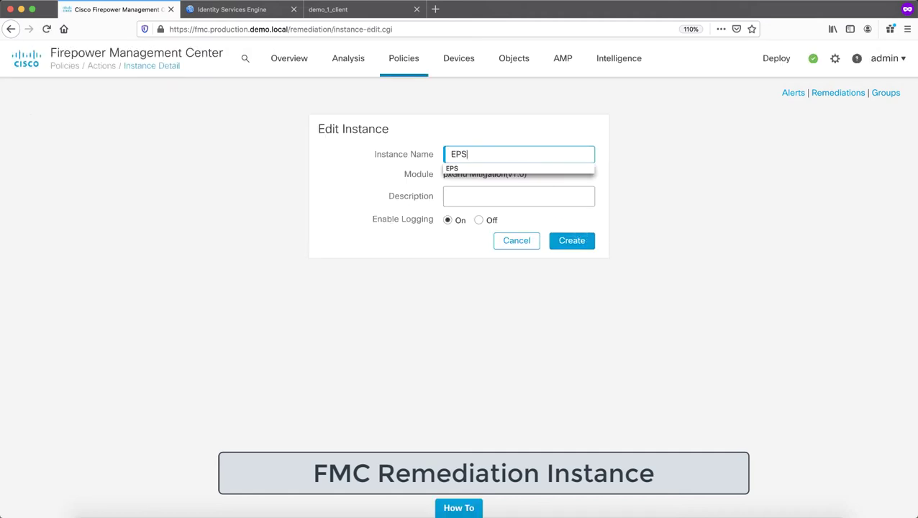
text(-Instance)
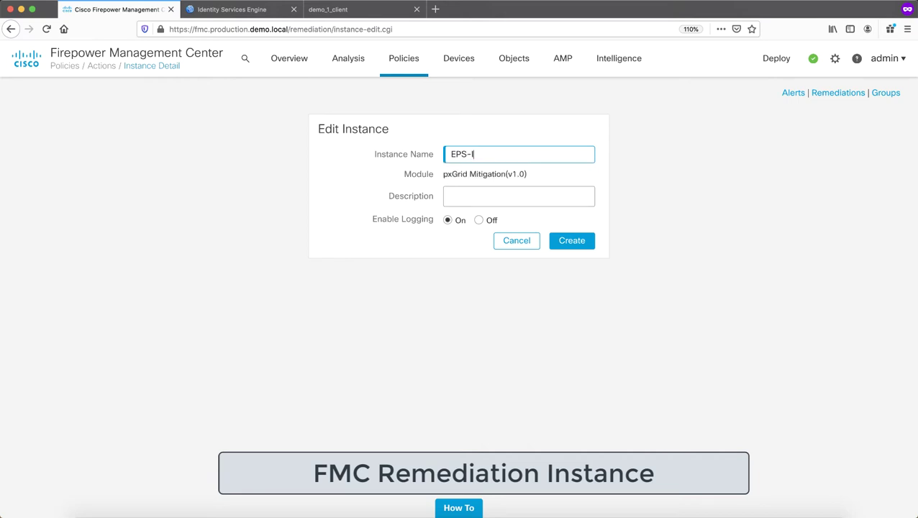
click(448, 221)
click(575, 242)
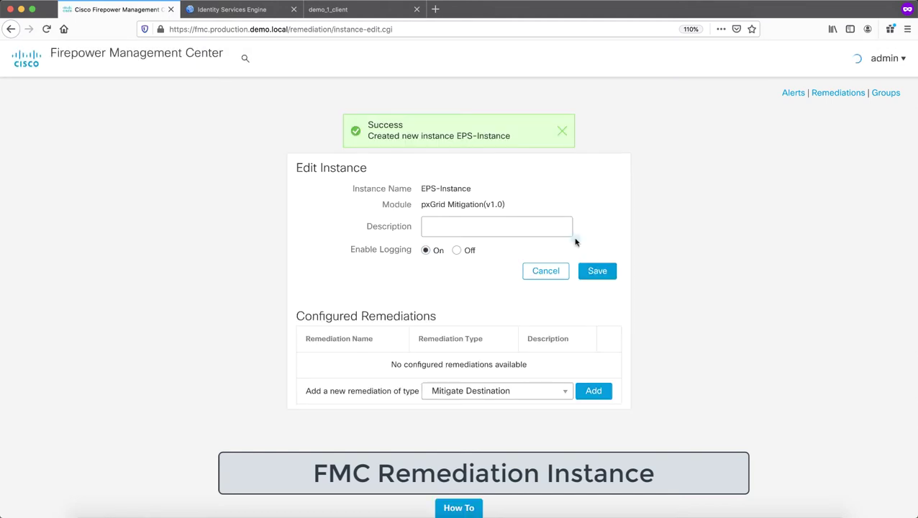
Add a new remediation of type Mitigate Source to EPS-Instance
click(522, 396)
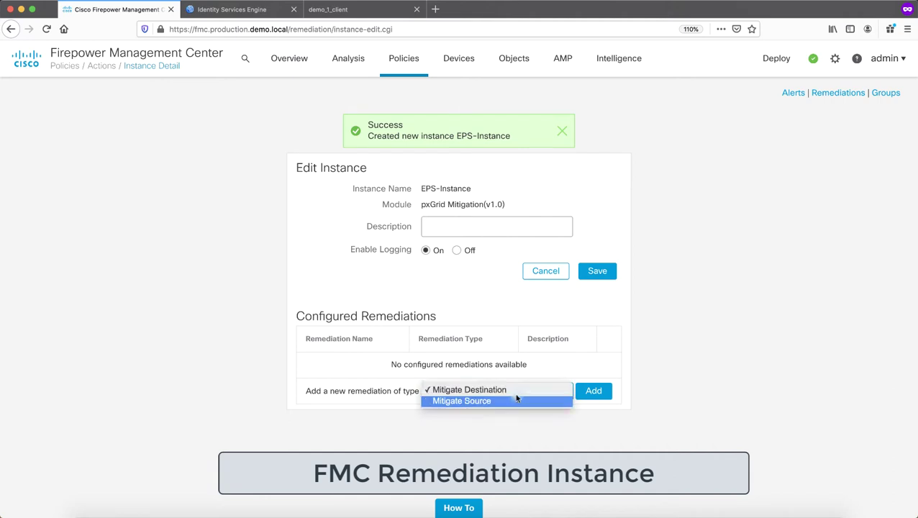
click(513, 401)
click(592, 392)
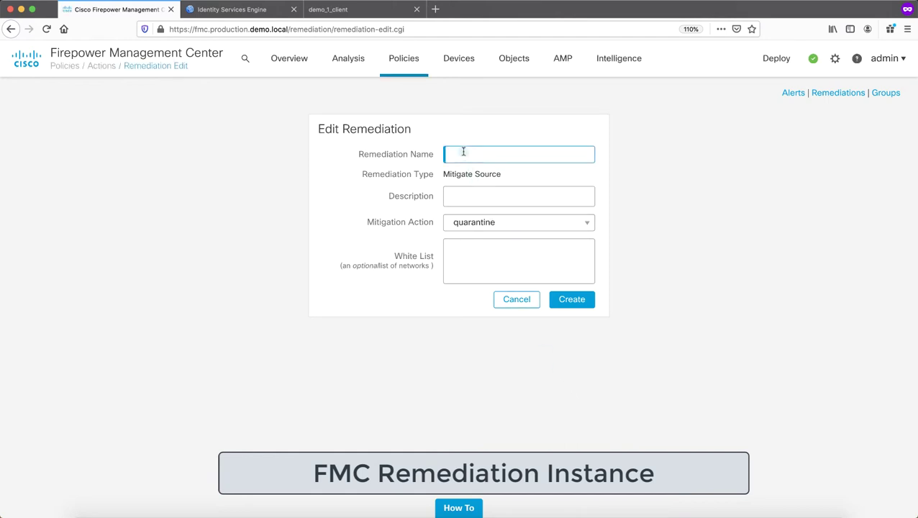
Create Mitigate Source remediation quarantine_source_host_via_EPS with the quarantine action, then save EPS-Instance
text(quarantine_sour)
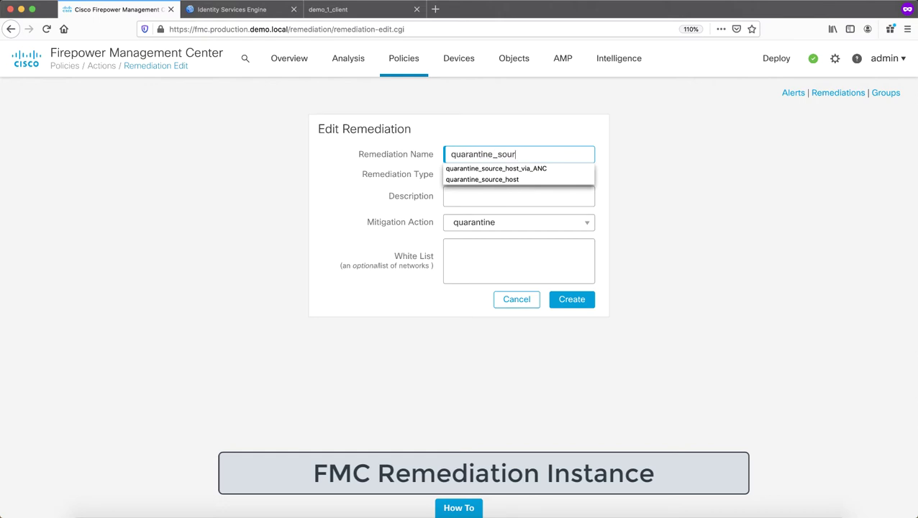
text(ce_host_v)
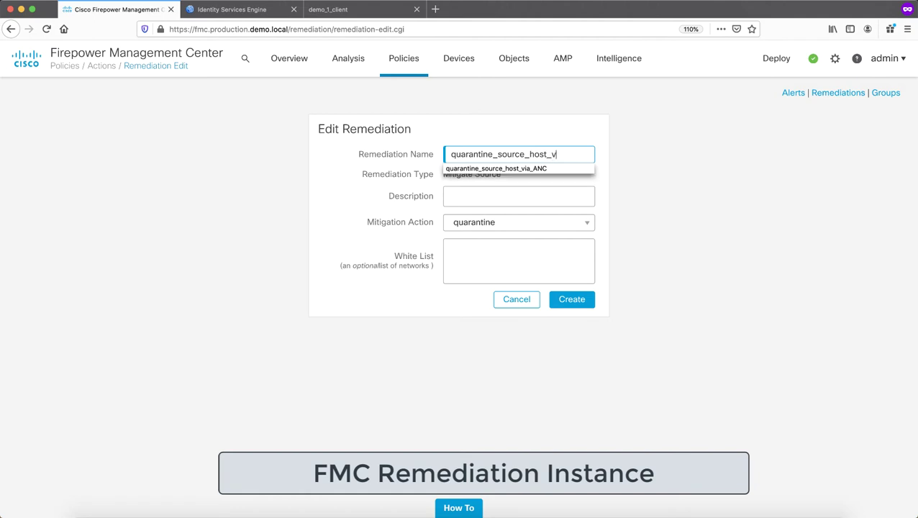
text(ia_EPS)
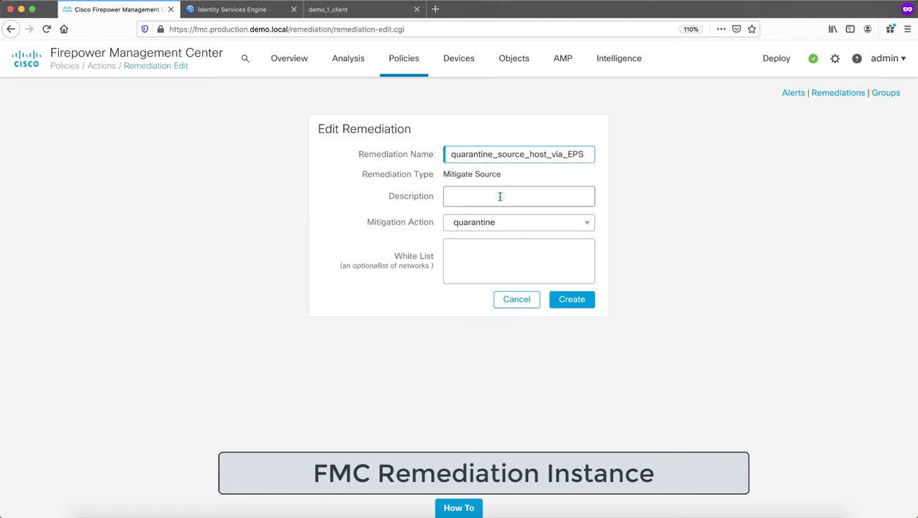
click(565, 226)
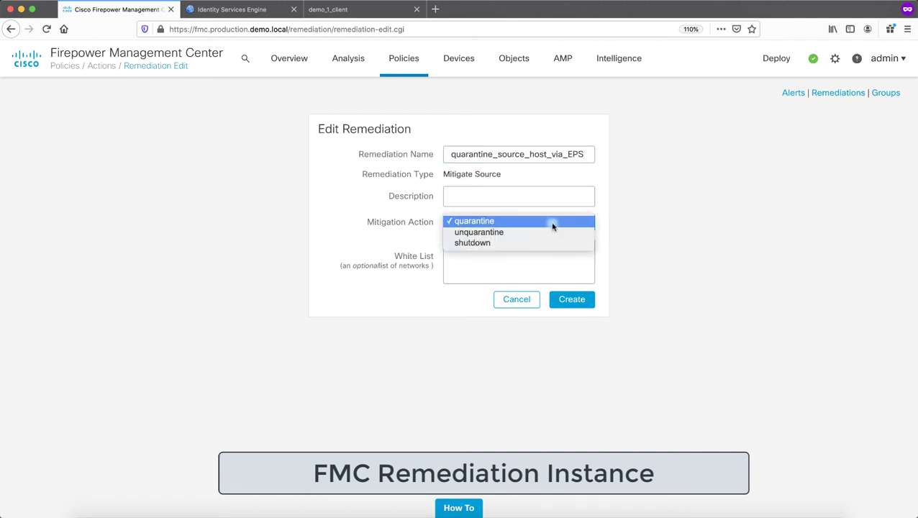
click(518, 221)
click(574, 300)
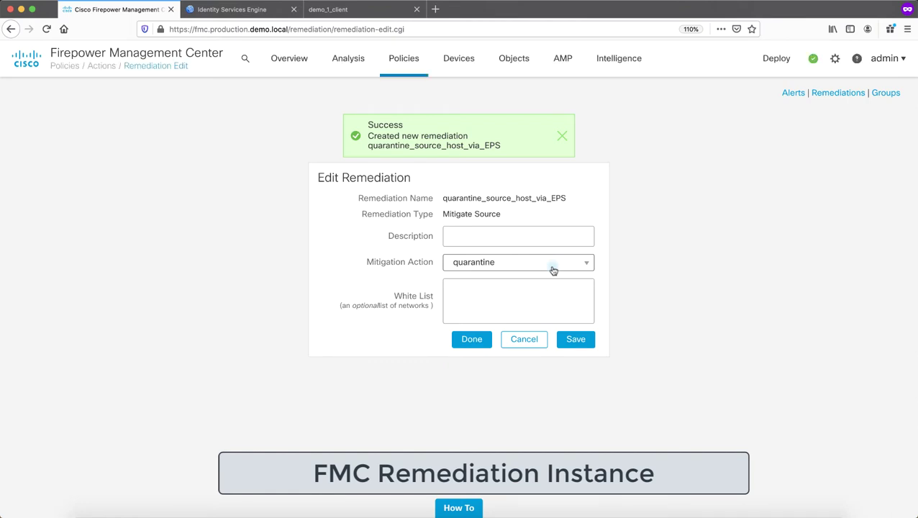
click(476, 341)
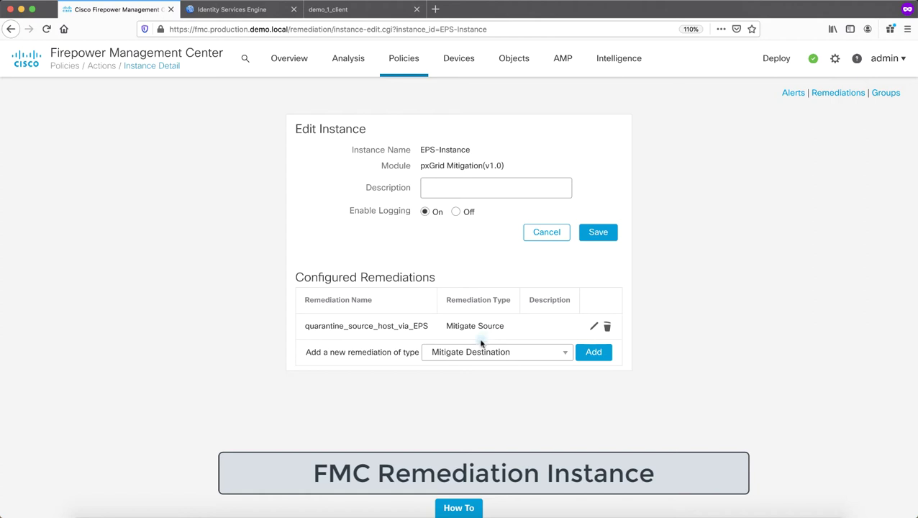
click(609, 239)
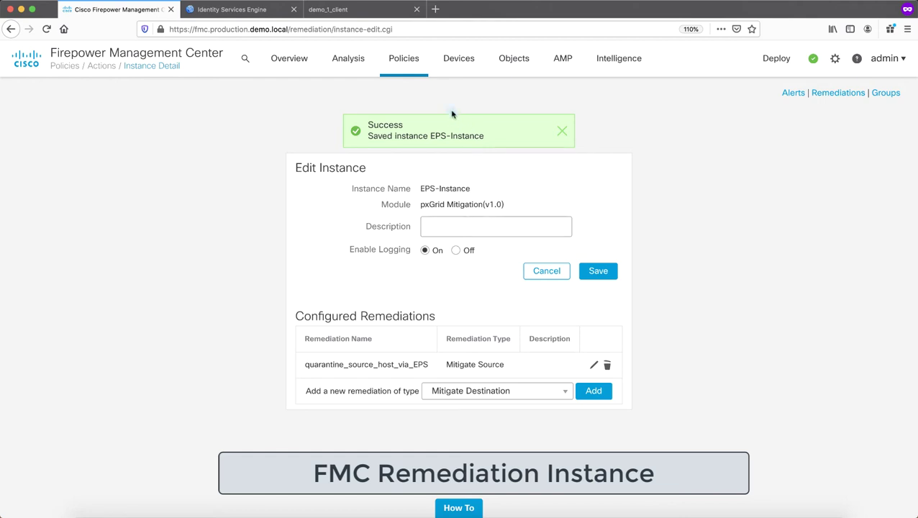
Under Policies > Correlation, create and save an empty correlation policy named policy-violation
mouse_move(401, 67)
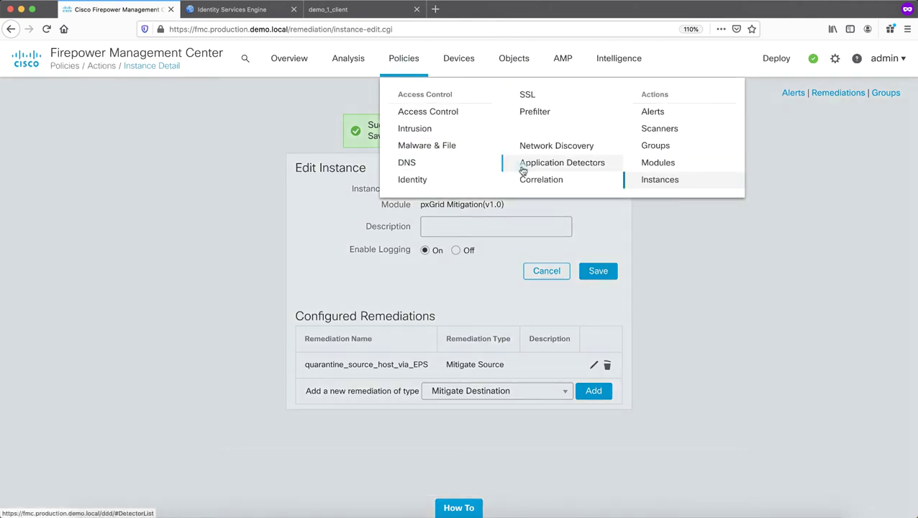
click(533, 180)
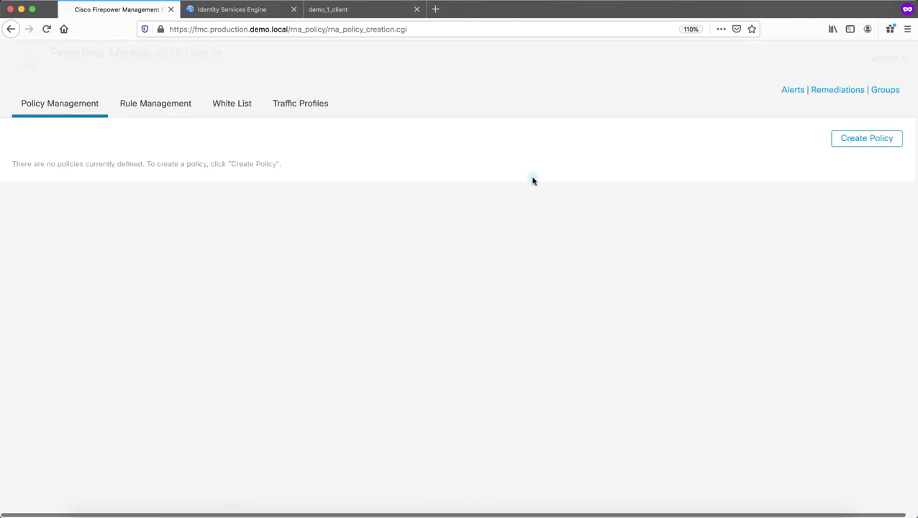
click(864, 140)
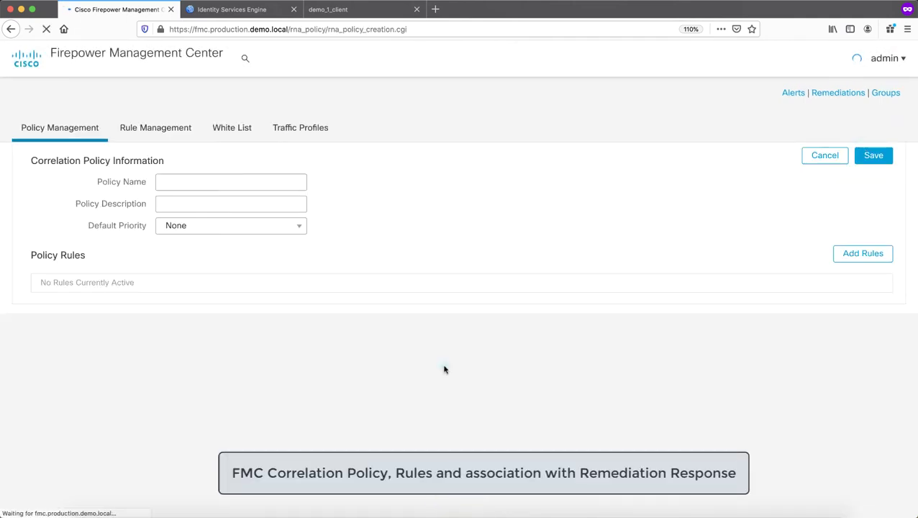
click(195, 181)
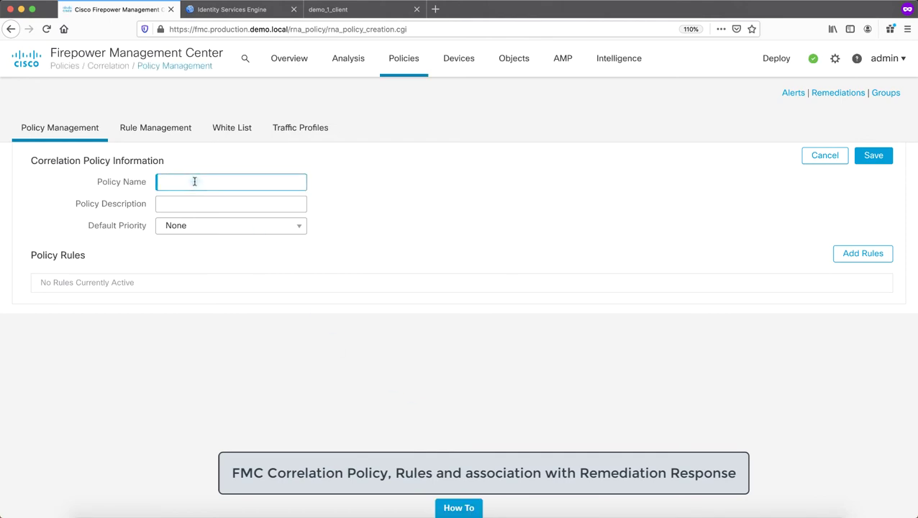
text(policy-violation)
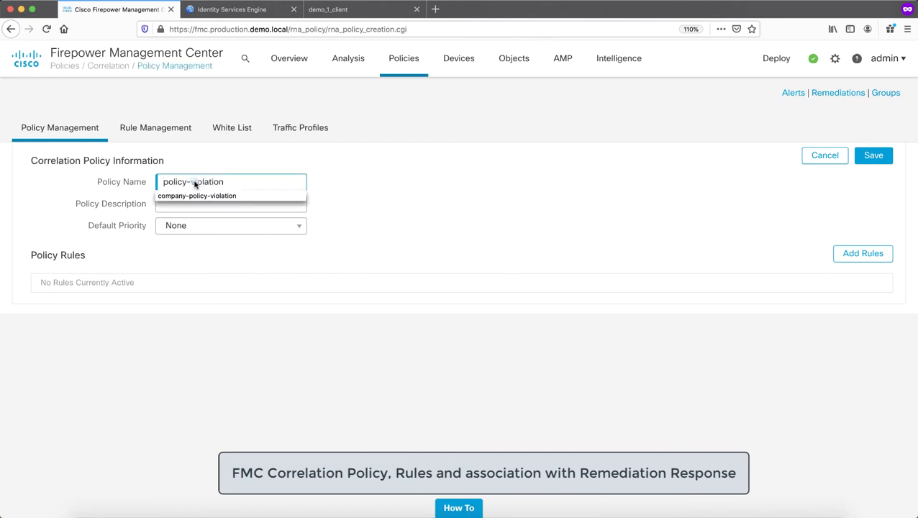
click(447, 177)
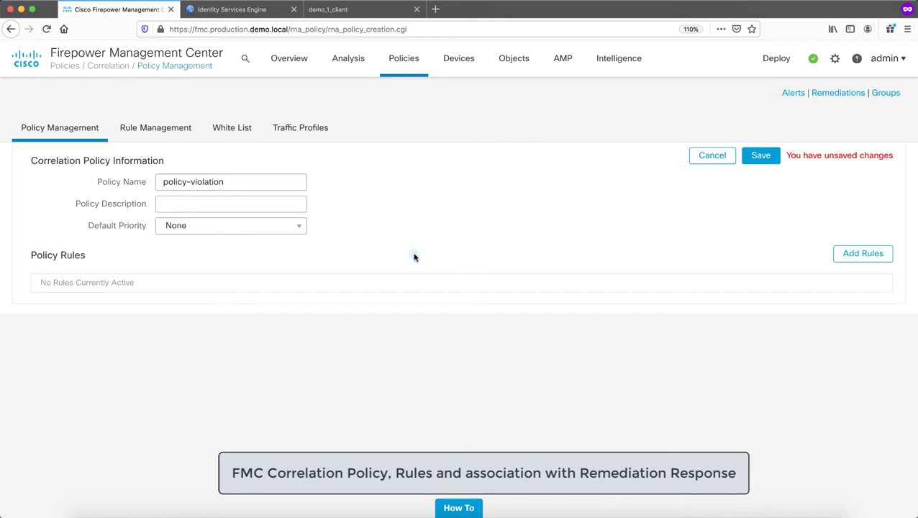
click(760, 158)
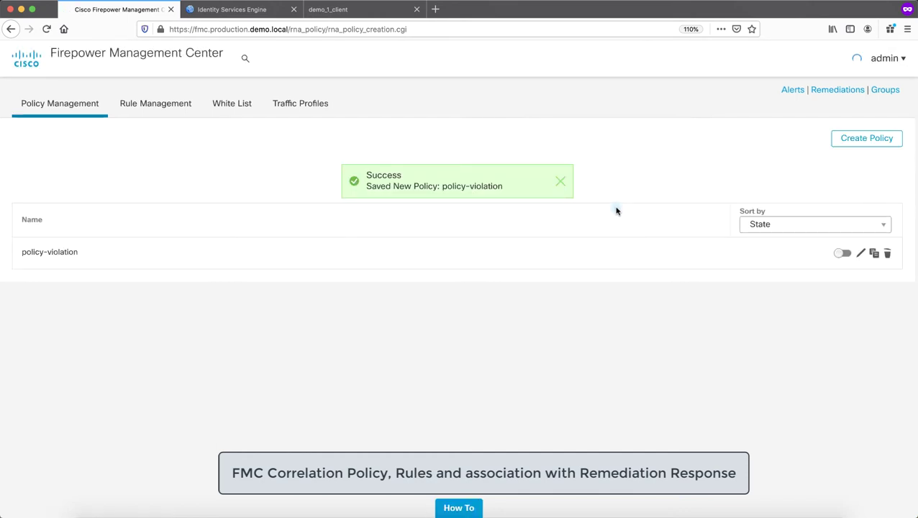
click(128, 106)
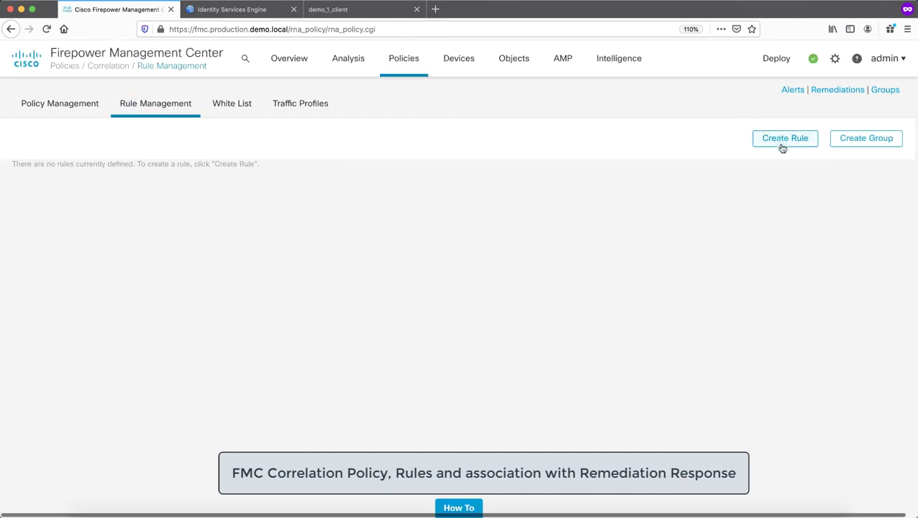
Start rule 'production to local malware server blocked', triggered by connection events at beginning or end
click(783, 141)
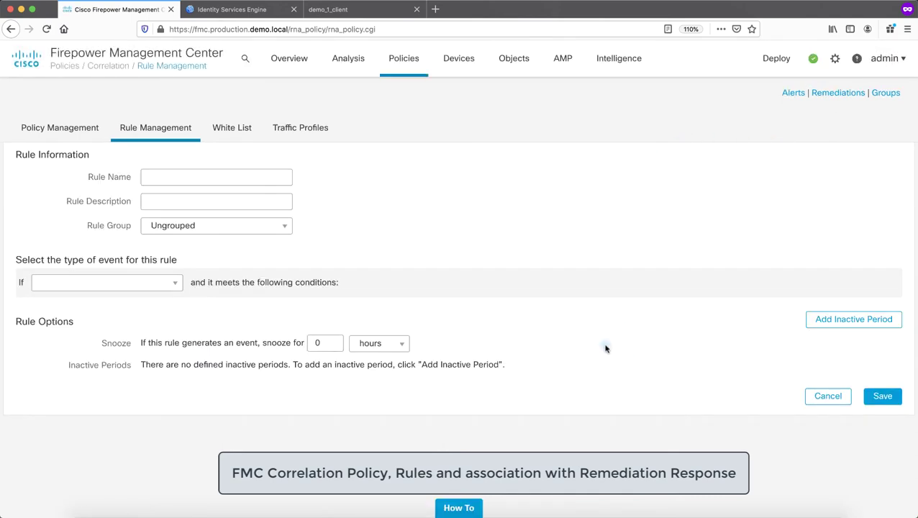
click(281, 181)
click(230, 174)
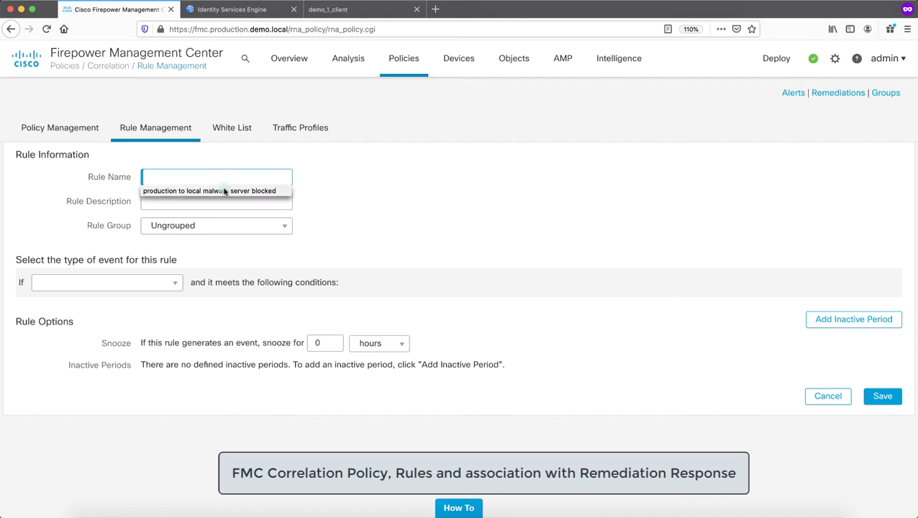
click(224, 190)
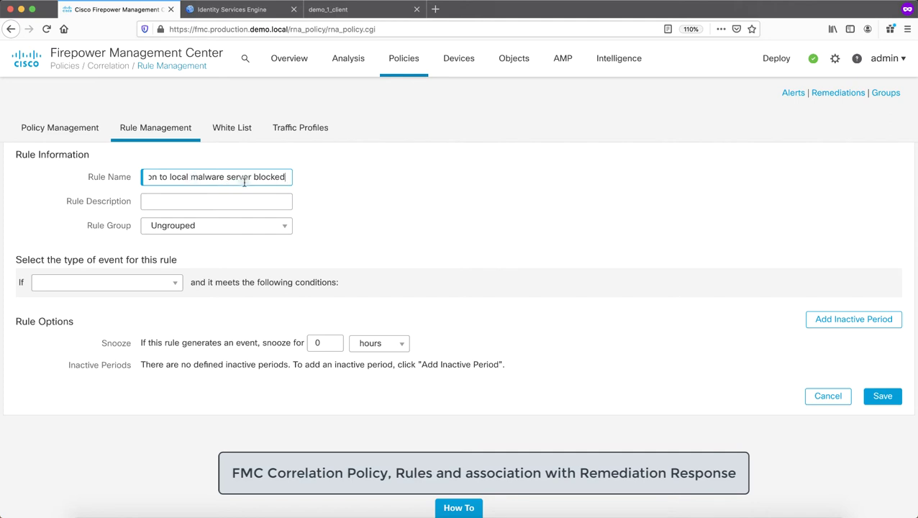
click(324, 198)
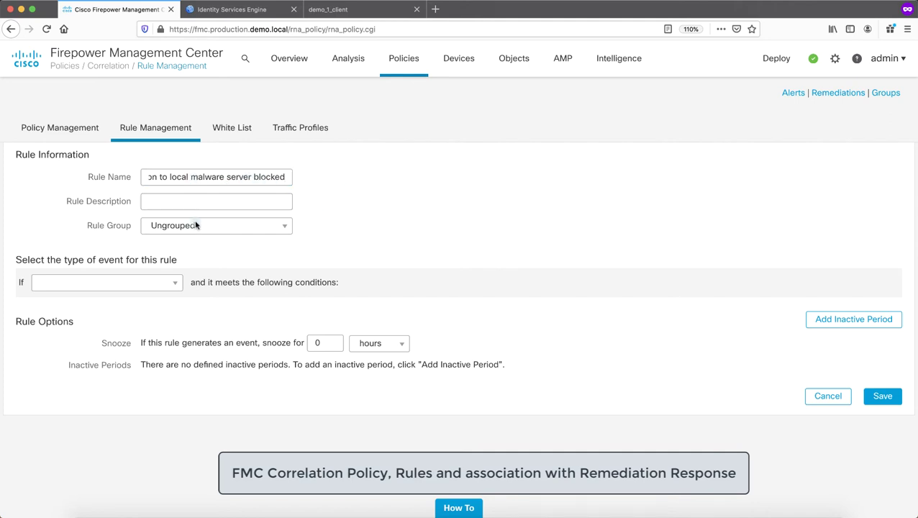
click(158, 283)
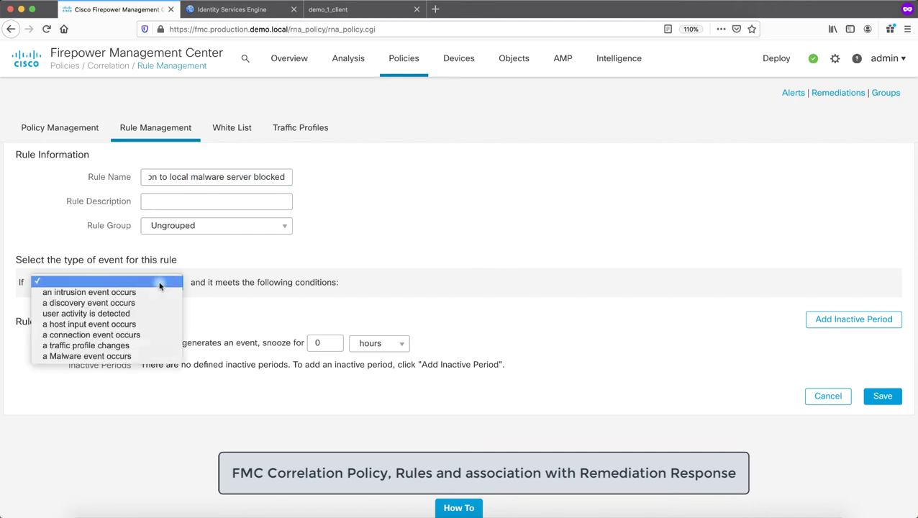
click(140, 335)
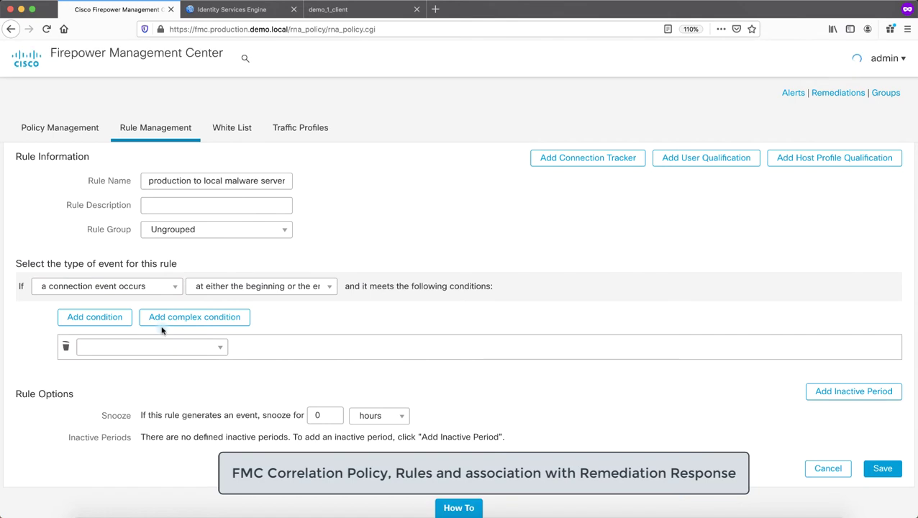
click(281, 287)
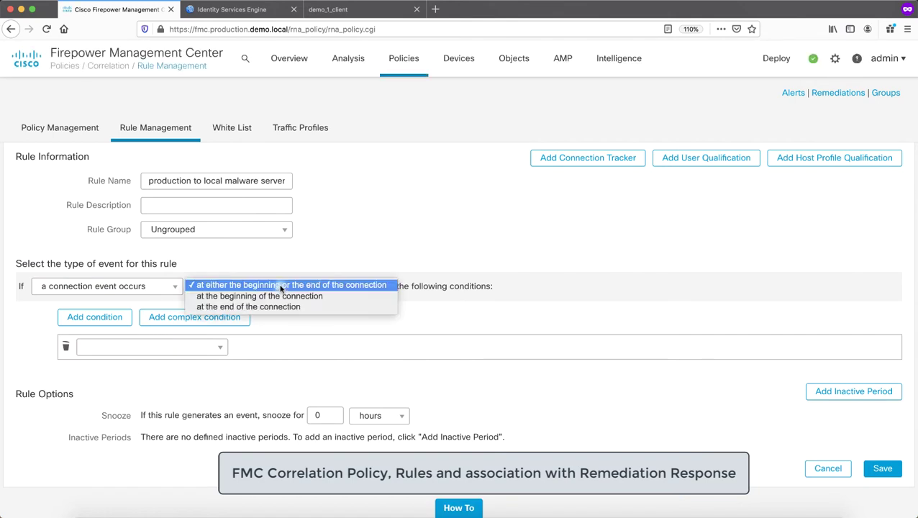
click(281, 288)
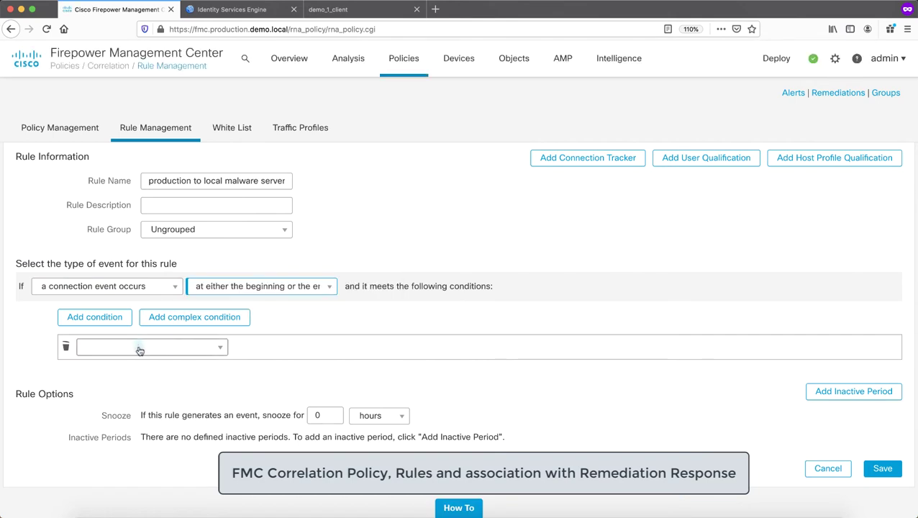
Add a Responder IP condition of 192.168.25.46 and save the rule
click(193, 348)
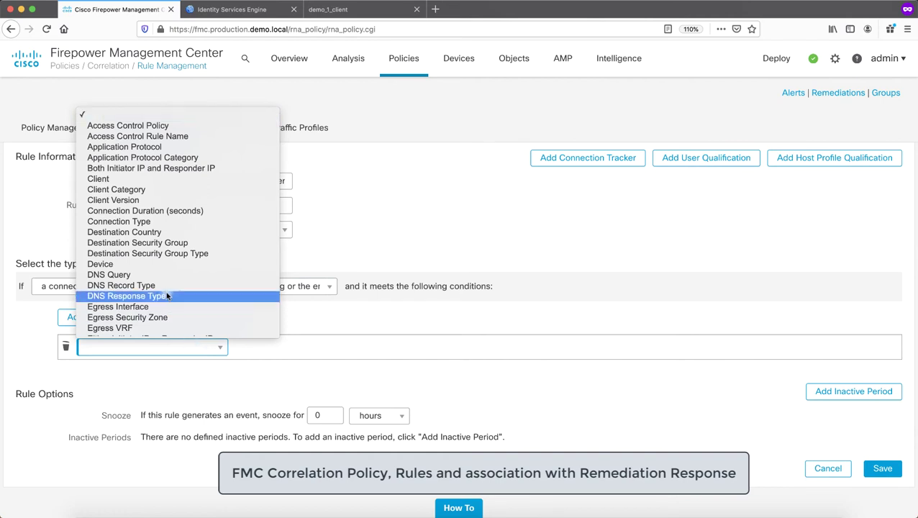
scroll(167, 296, down, 10)
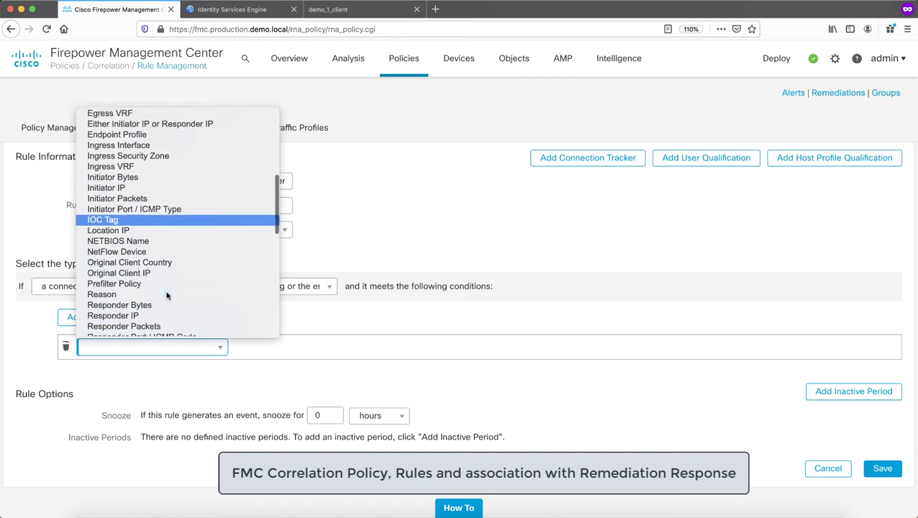
scroll(167, 296, down, 3)
click(166, 236)
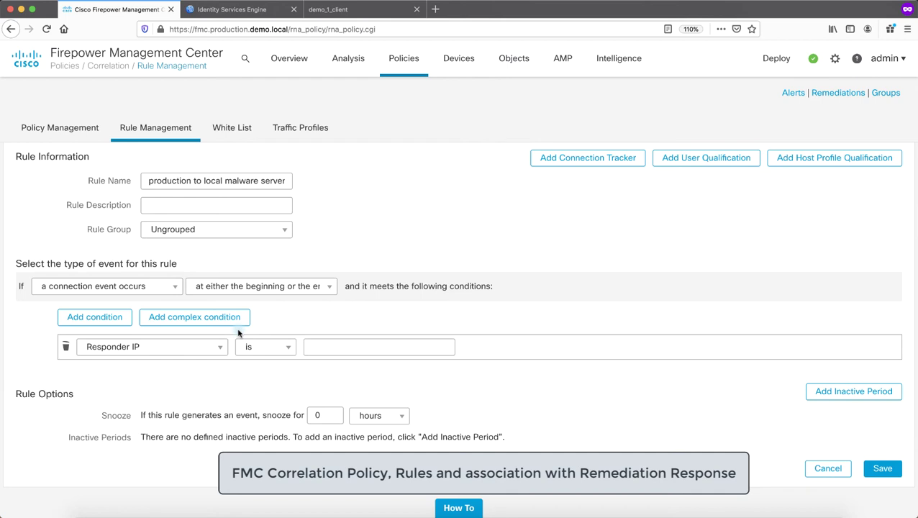
click(338, 346)
text(192.168.25.46)
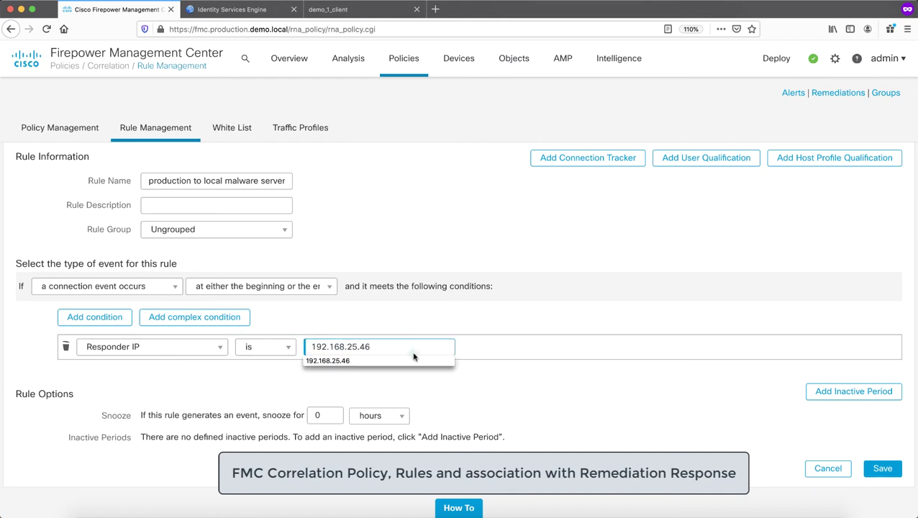
click(576, 418)
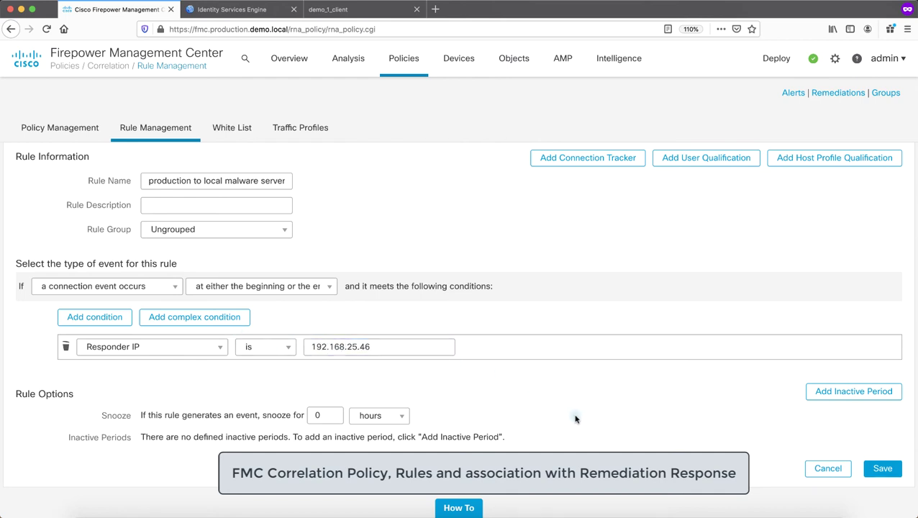
click(882, 468)
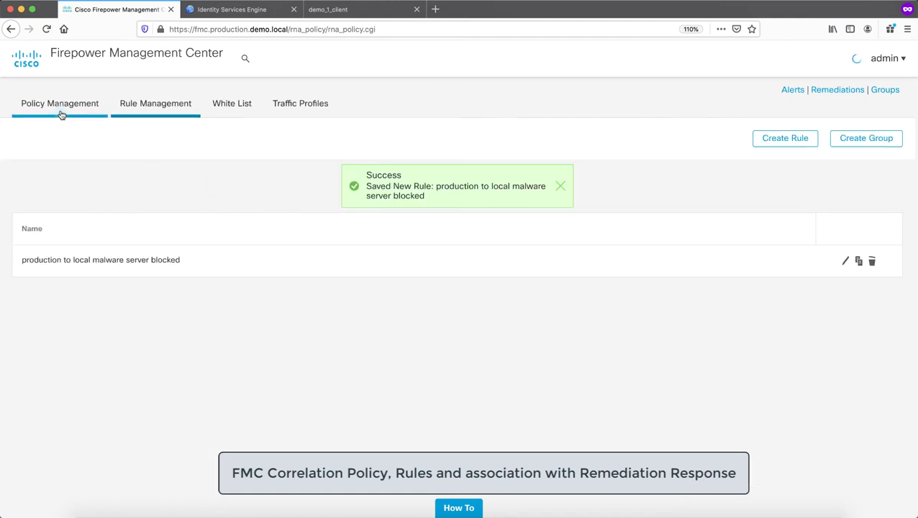
click(62, 105)
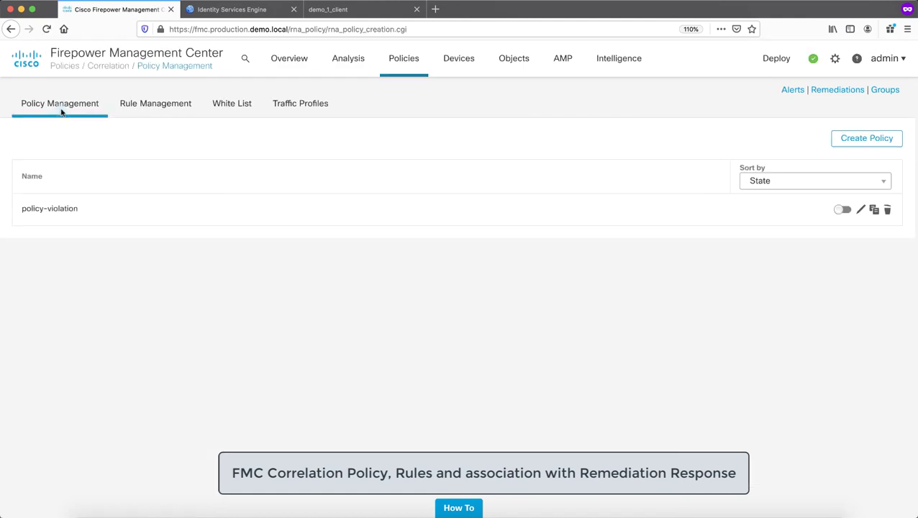
Add the 'production to local malware server blocked' rule to the policy-violation policy
click(845, 211)
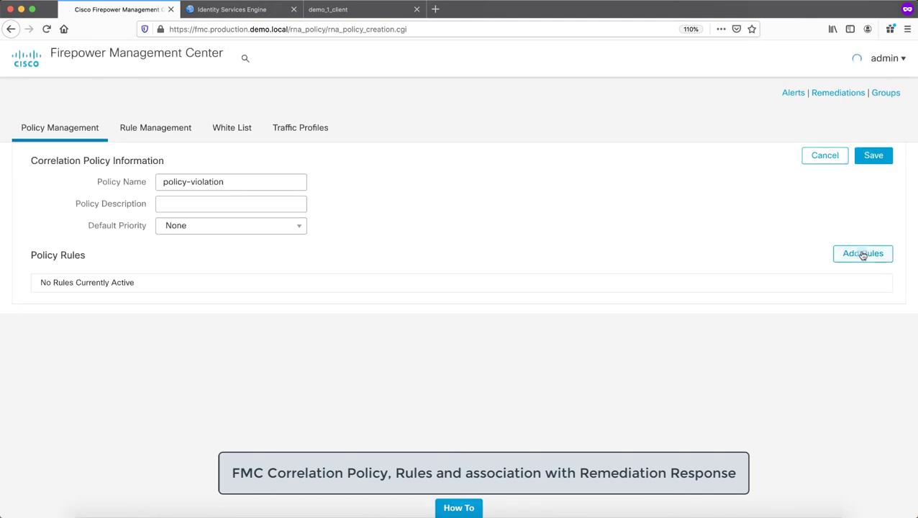
click(863, 254)
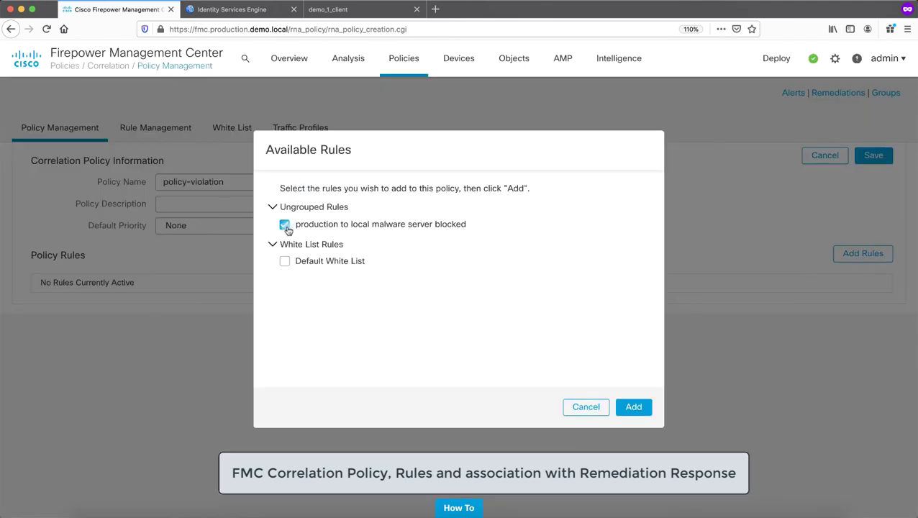
click(636, 408)
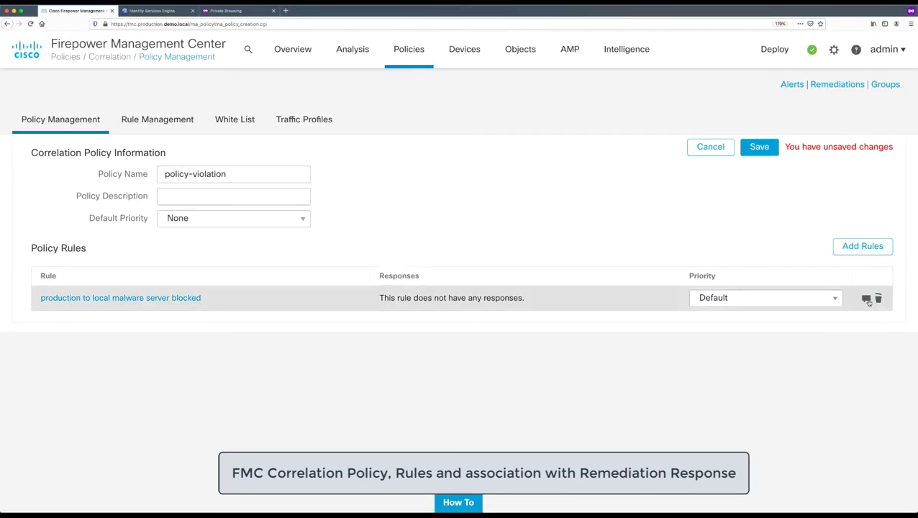
Assign quarantine_source_host_via_EPS as the malware server rule's response and save the policy
click(866, 299)
click(418, 306)
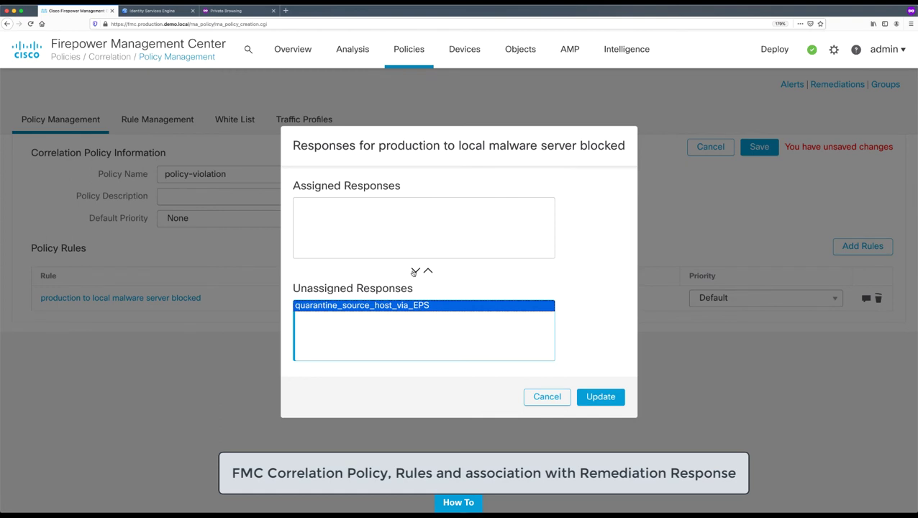
click(427, 271)
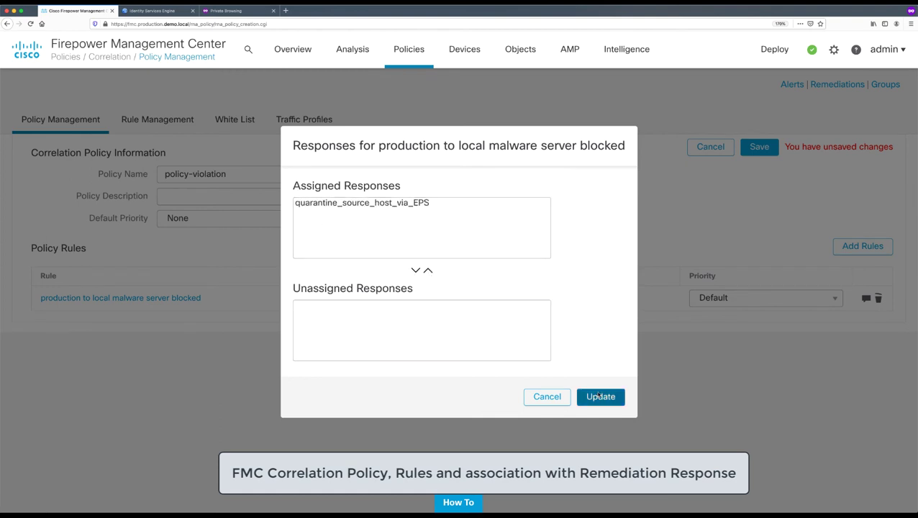
click(599, 397)
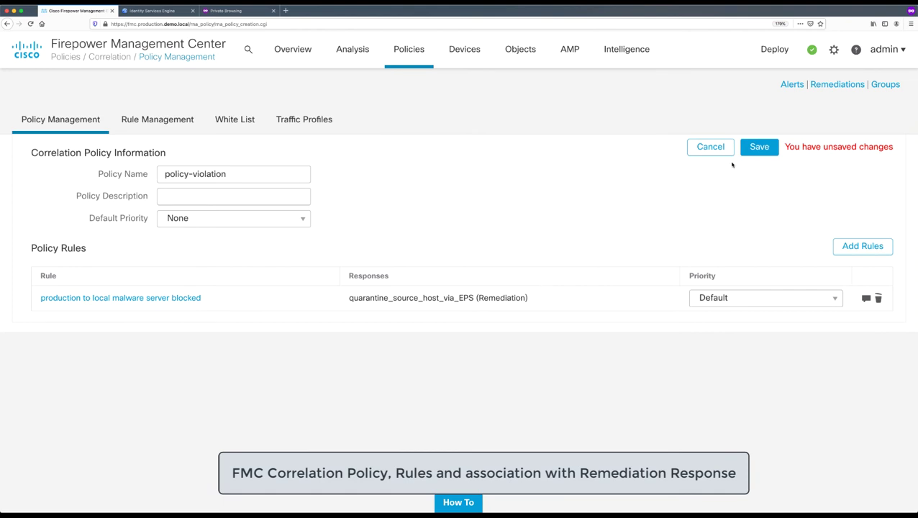
click(759, 147)
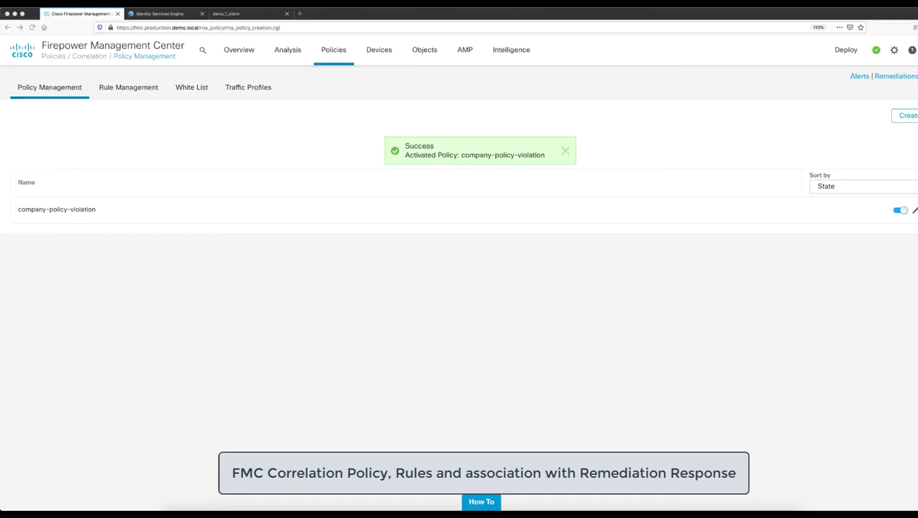
Sign in to the demo_1_client Windows 10 console with the account password
click(236, 25)
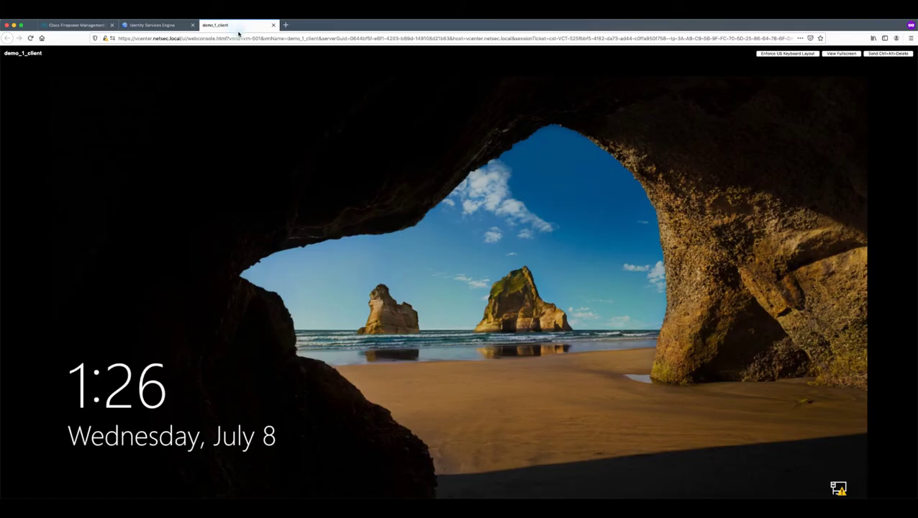
click(583, 266)
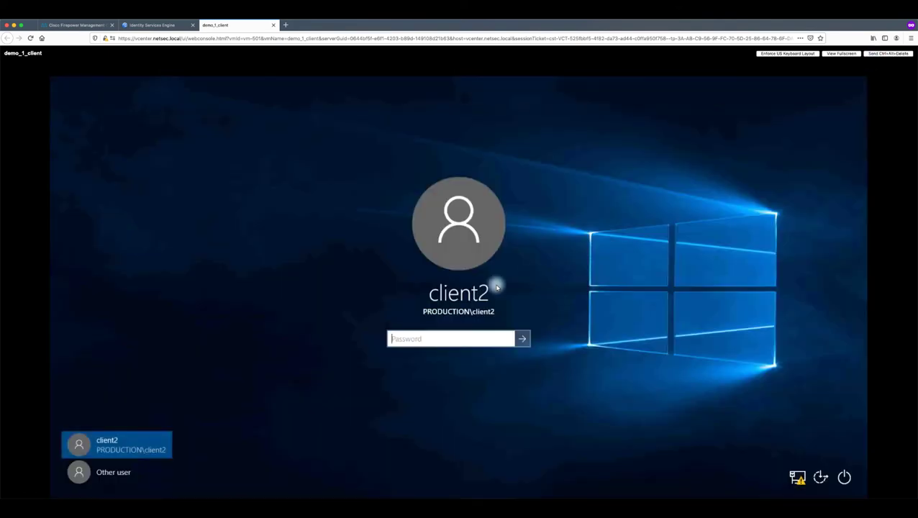
click(431, 343)
text(*)
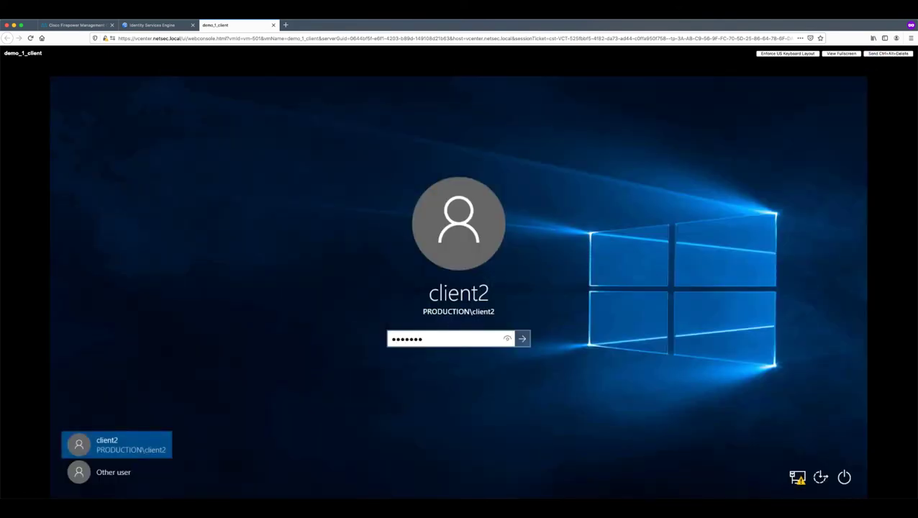
key(Return)
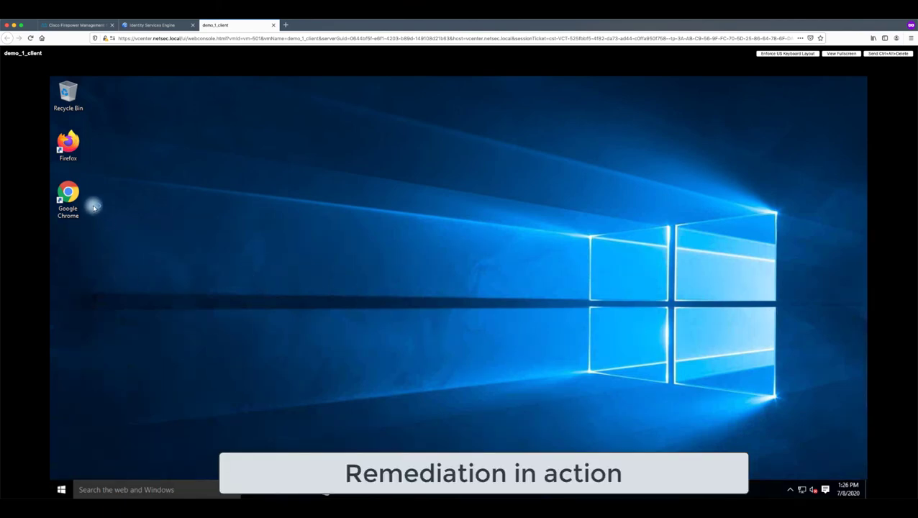
Launch Google Chrome from the desktop shortcut
click(72, 196)
click(166, 200)
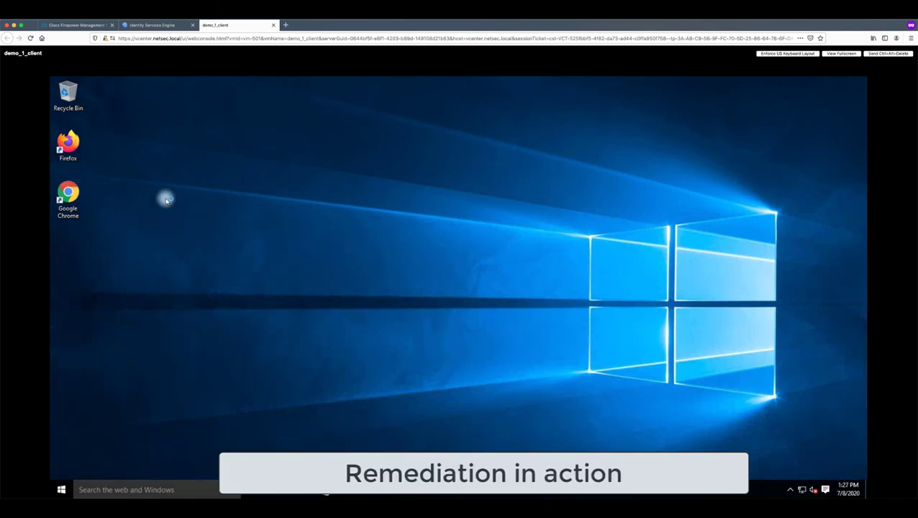
double_click(68, 193)
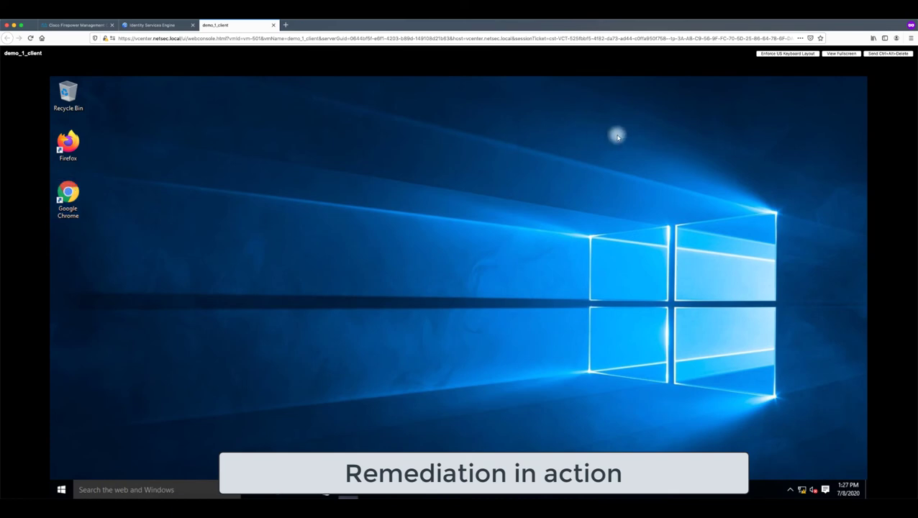
key(ctrl+shift+n)
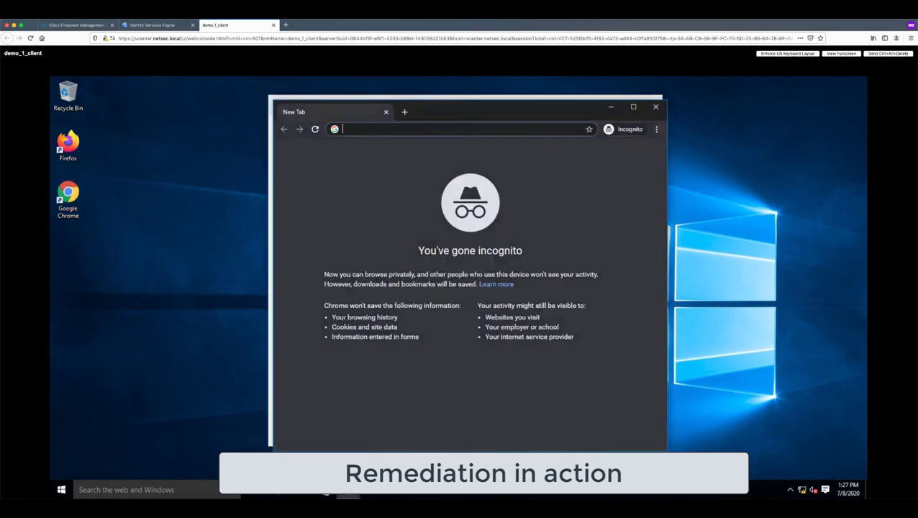
text(http:)
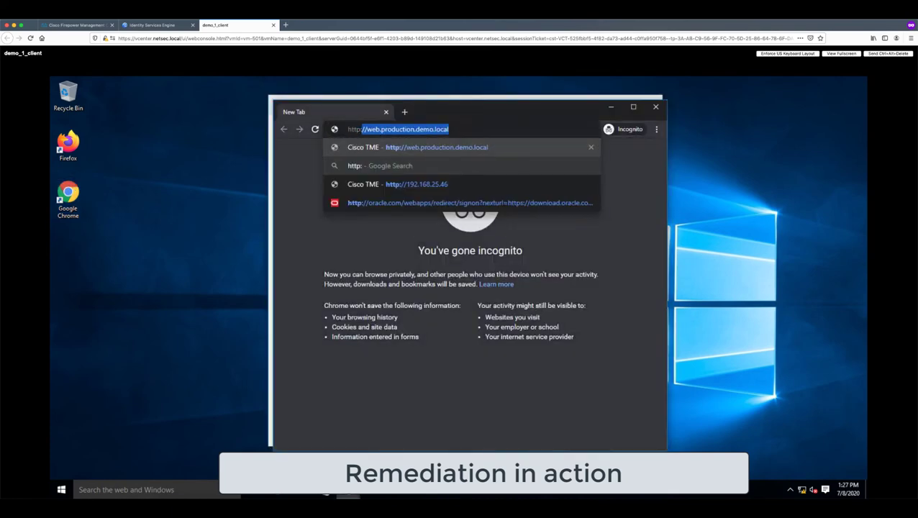
text(//web.pro)
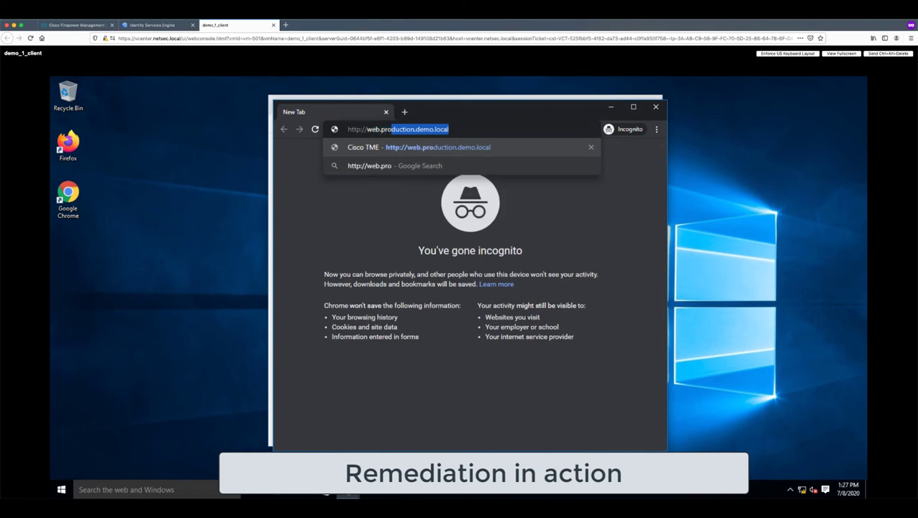
text(duction.demo.local)
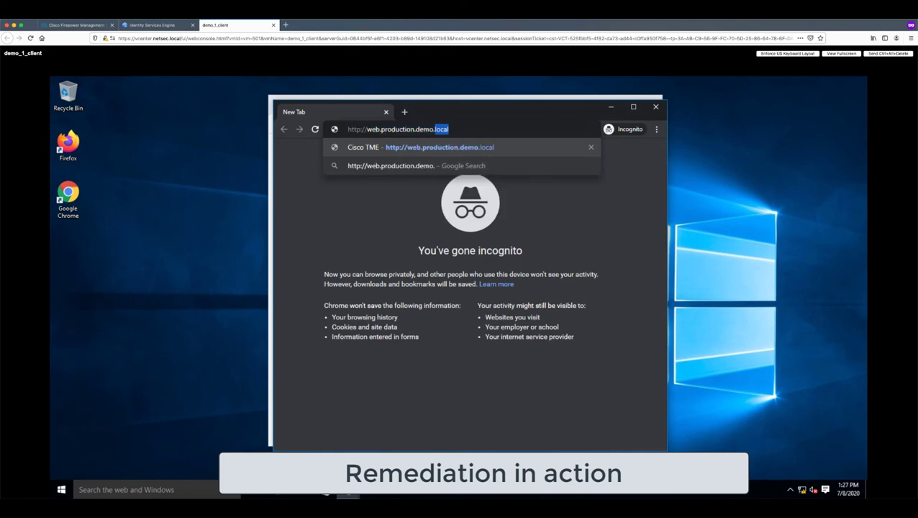
key(Return)
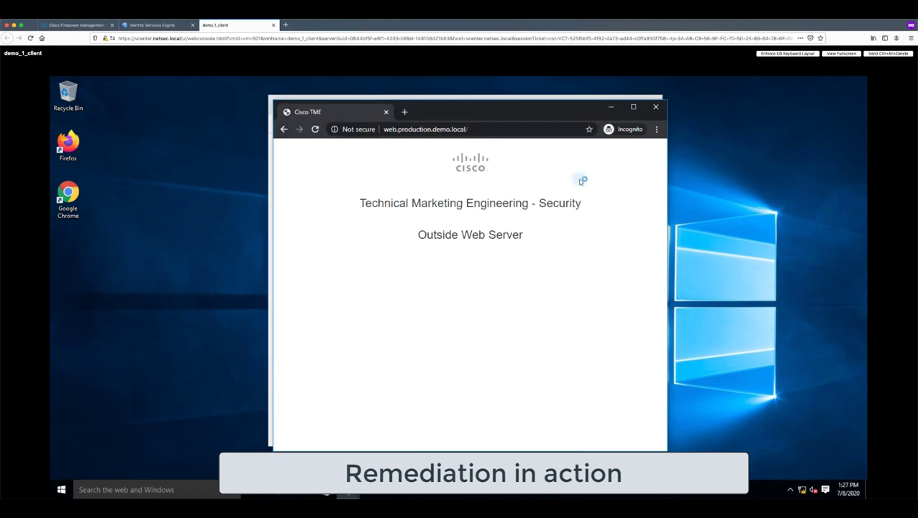
drag(469, 110, 300, 116)
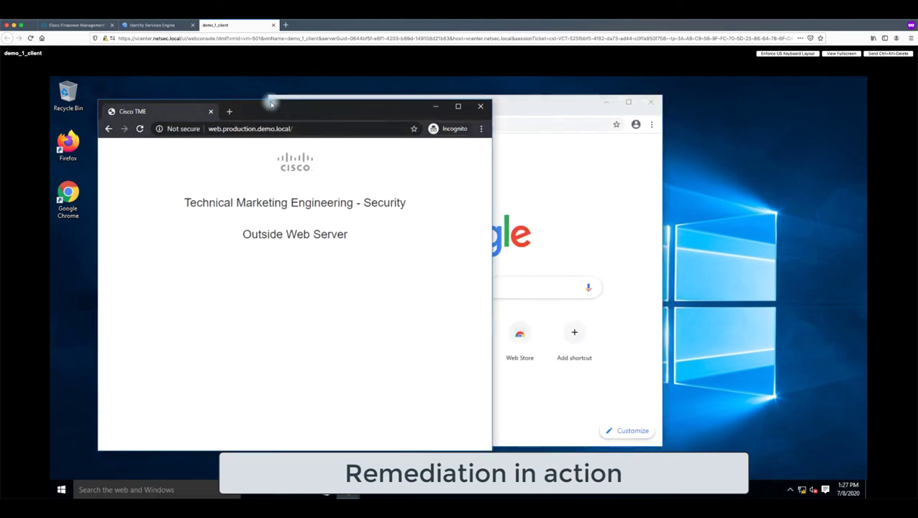
click(78, 25)
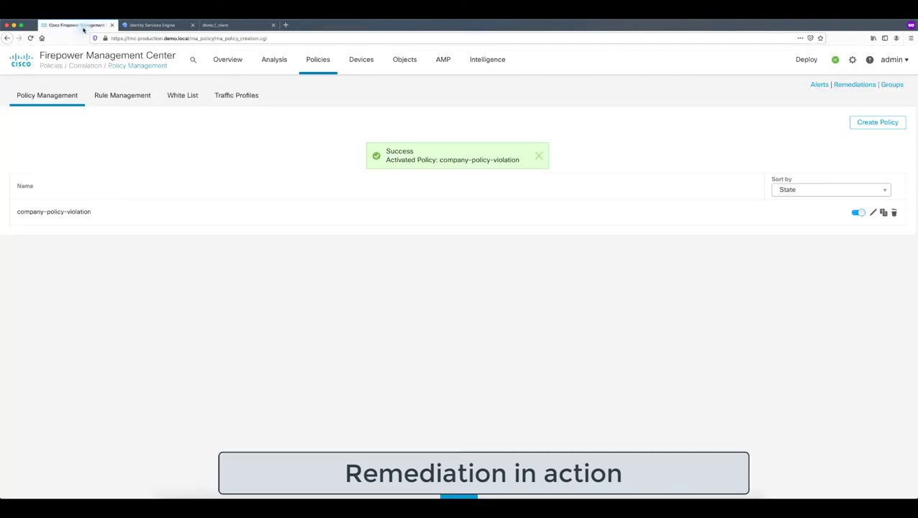
Review the first company-policy-violation correlation event: 50.50.50.101 to 192.168.25.46 on port 80
click(274, 61)
click(511, 116)
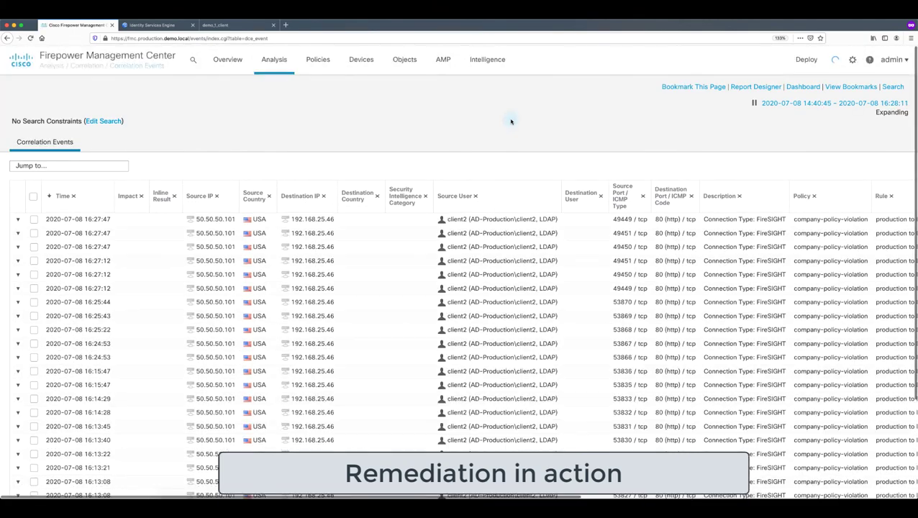
double_click(209, 220)
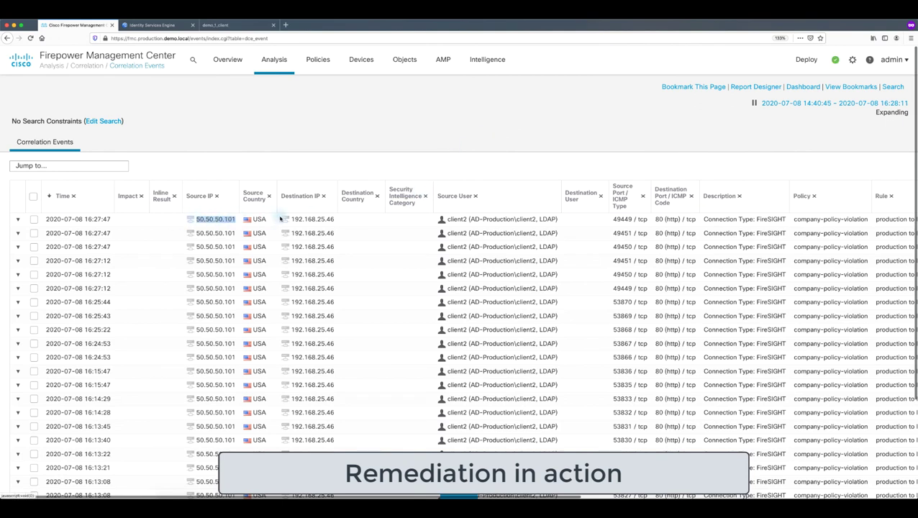
drag(288, 220, 348, 220)
drag(437, 220, 539, 222)
drag(653, 220, 685, 221)
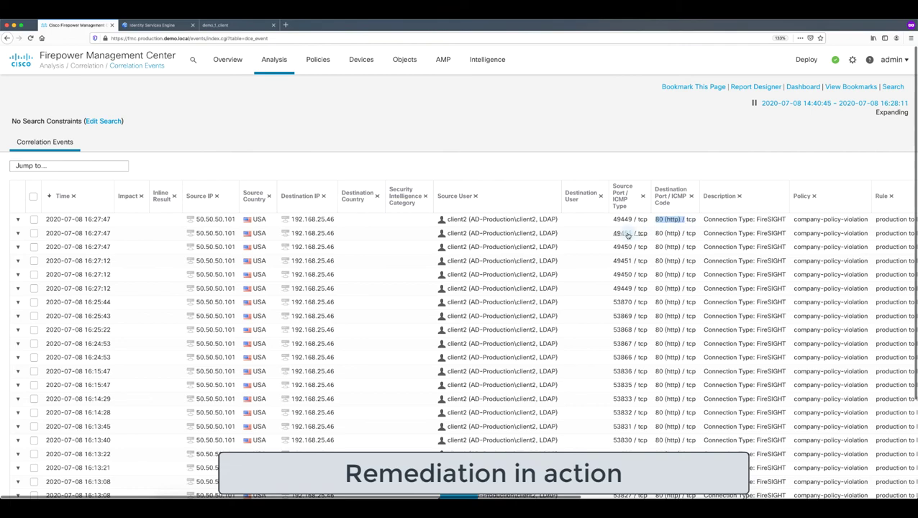
scroll(628, 235, right, 10)
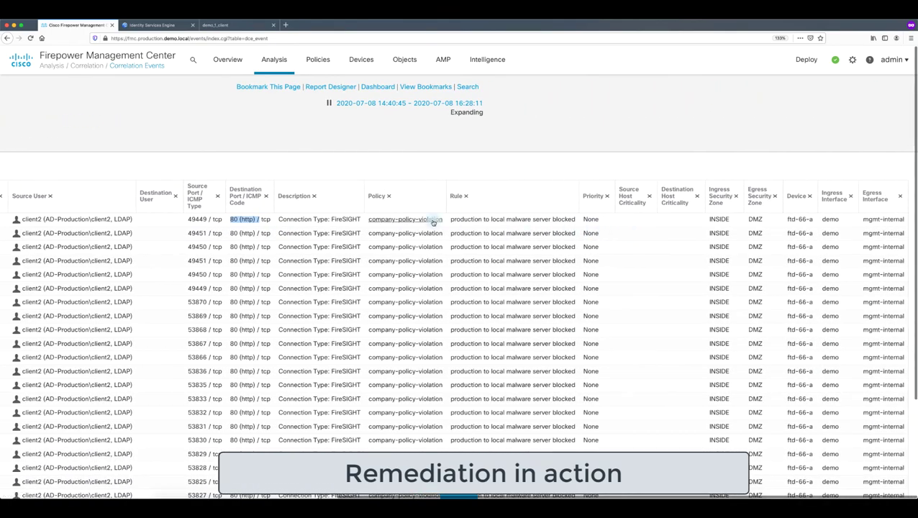
drag(447, 221, 365, 219)
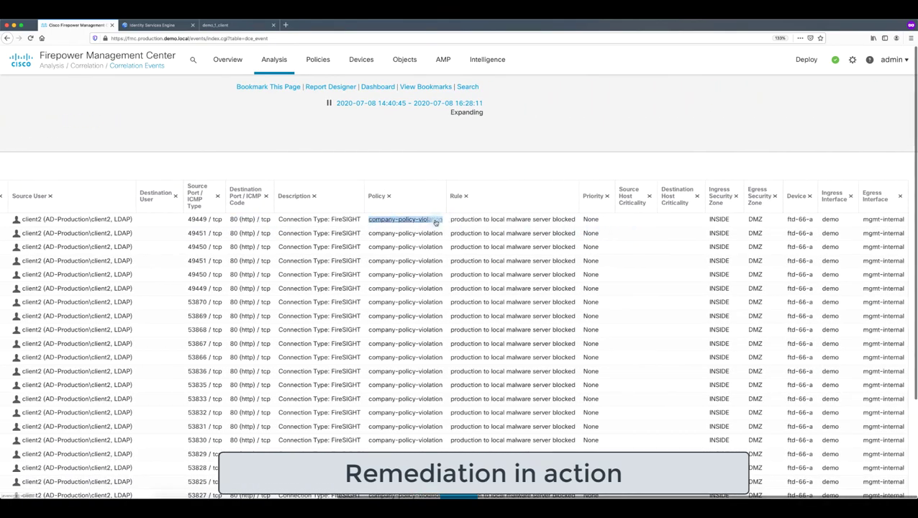
scroll(435, 224, left, 10)
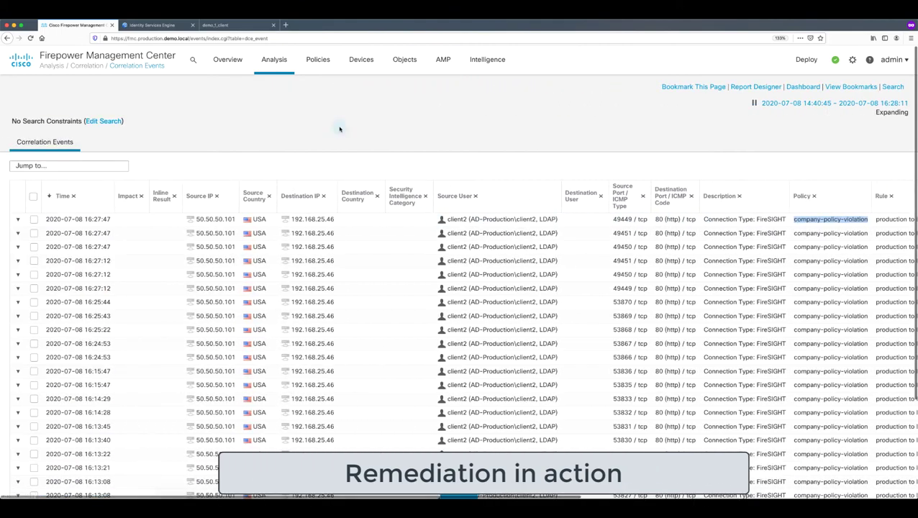
mouse_move(275, 59)
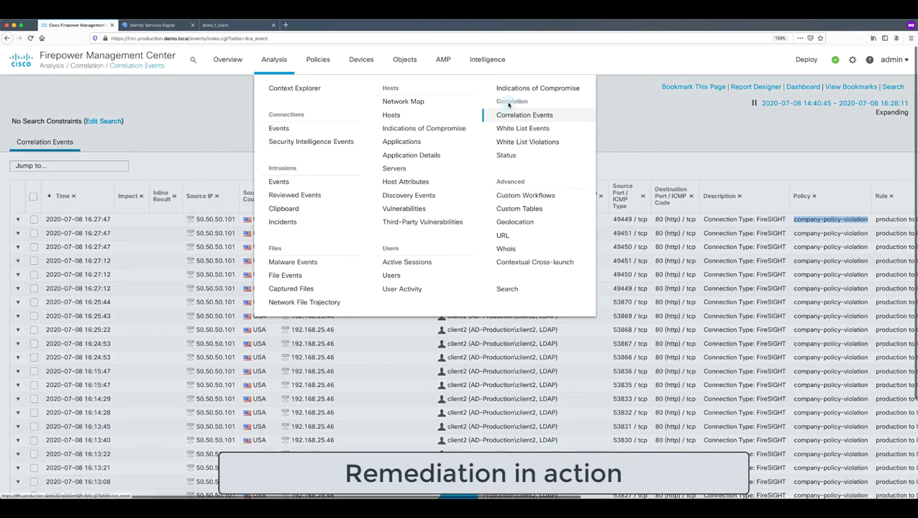
Check Analysis > Correlation > Status for nine 'Successful completion of remediation' quarantine_source_host_via_EPS results
click(510, 157)
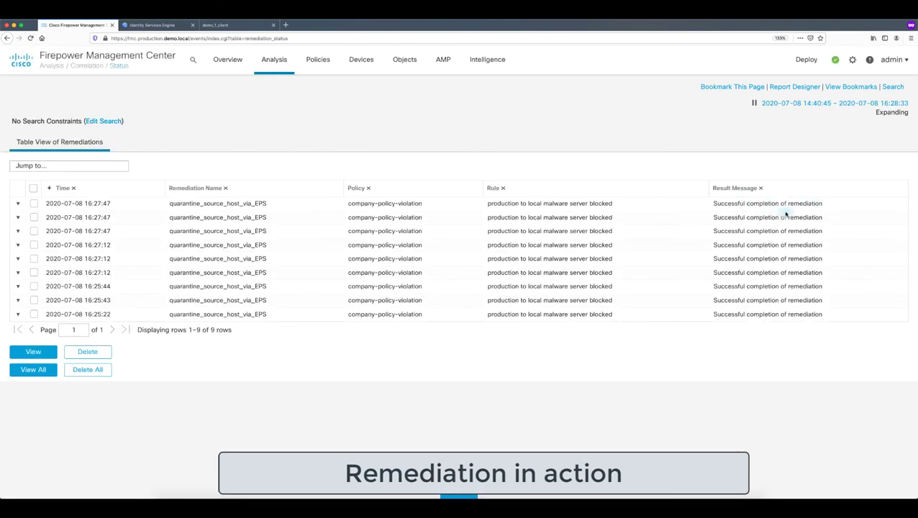
triple_click(739, 209)
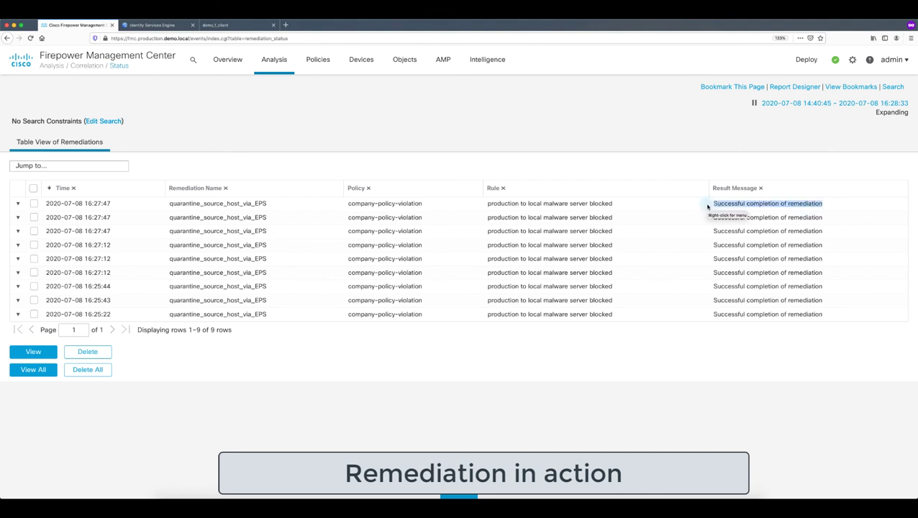
click(275, 59)
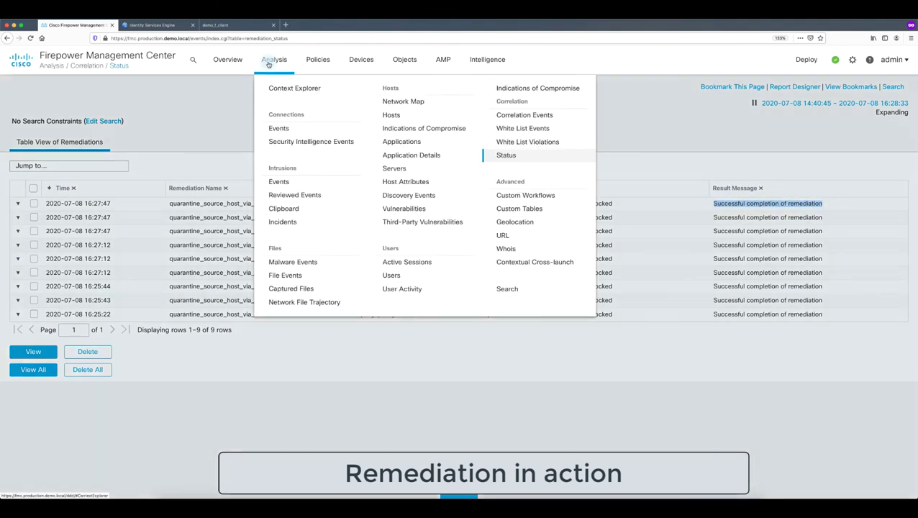
Filter Connection Events with the web-server saved search to list 39 connections to 192.168.25.46
click(281, 128)
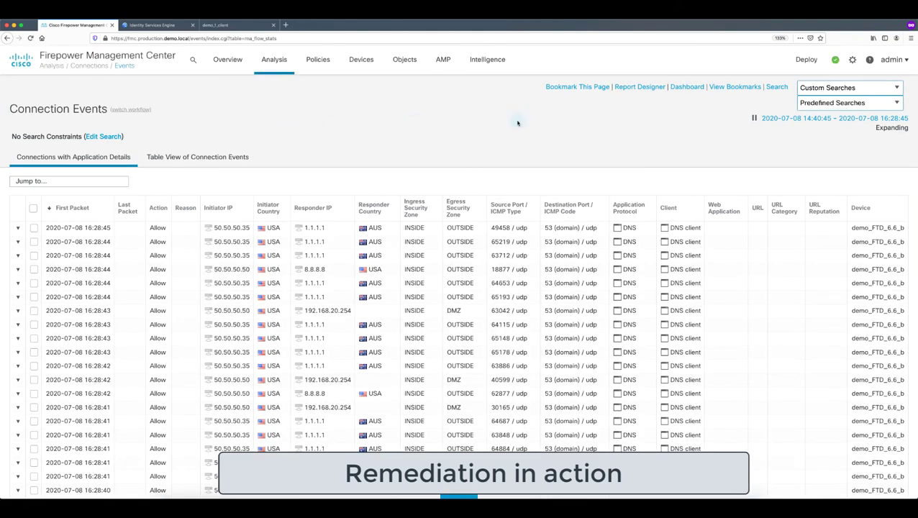
click(850, 87)
scroll(825, 326, down, 2)
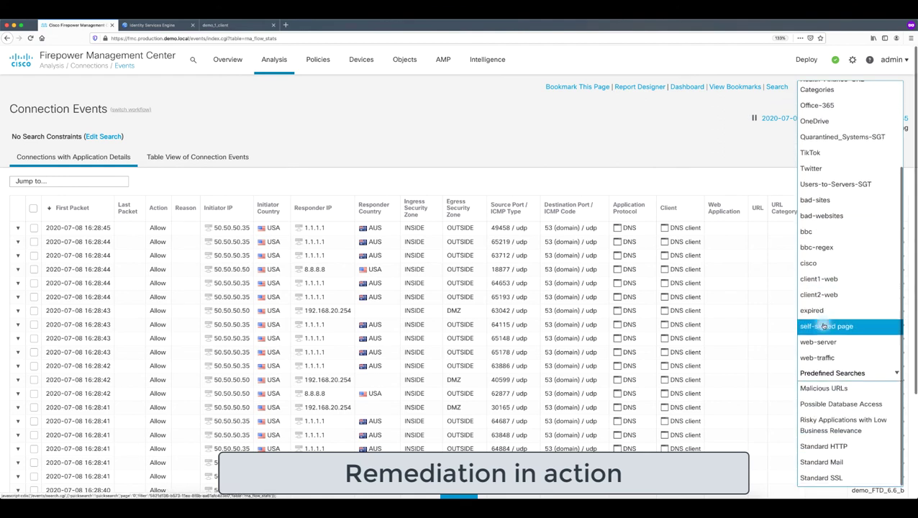
click(845, 343)
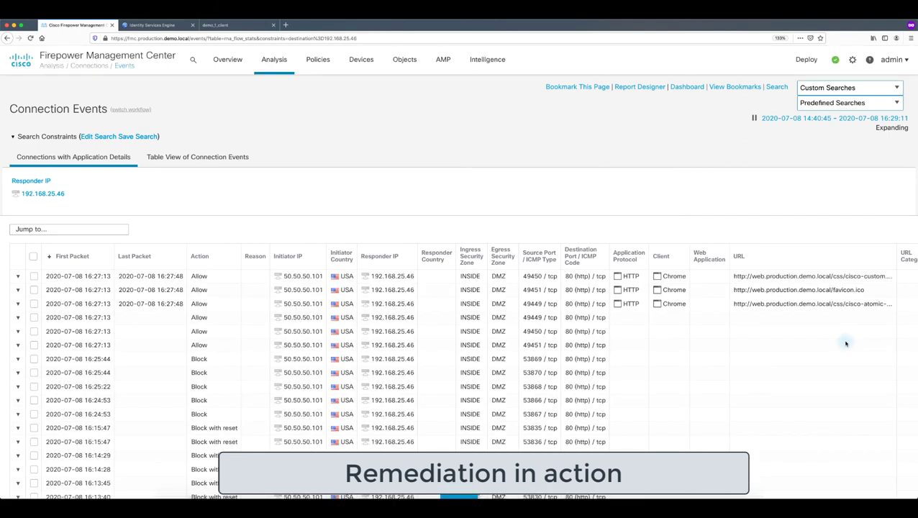
In the connections table, compare Source SGT Users versus Quarantined_Systems, then return to the client VM console
click(198, 157)
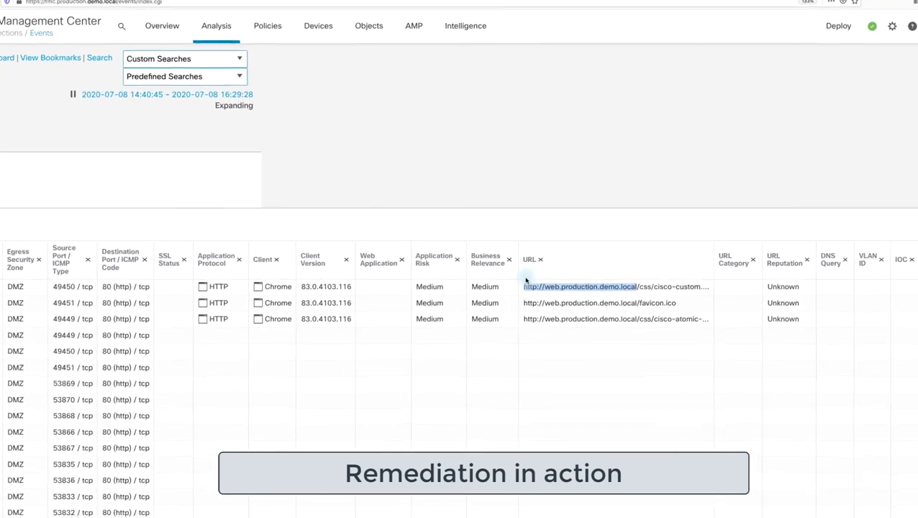
scroll(416, 268, right, 10)
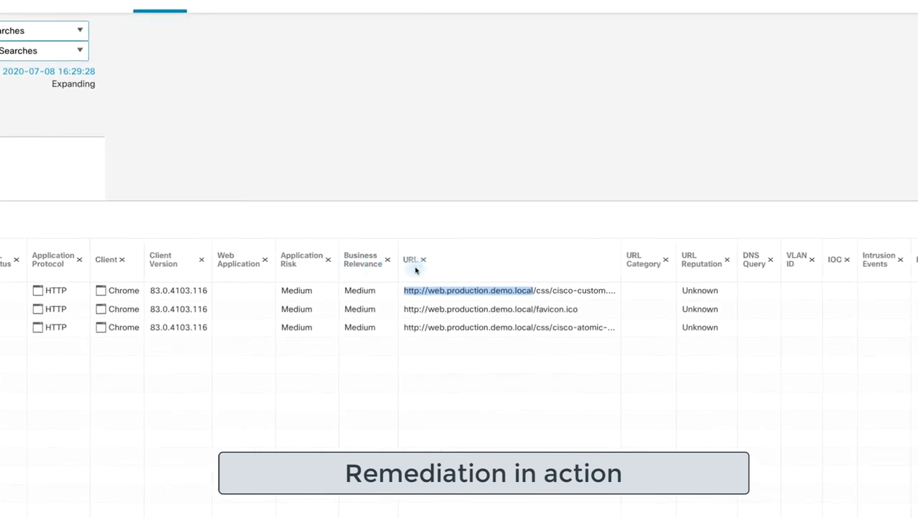
scroll(415, 270, left, 1)
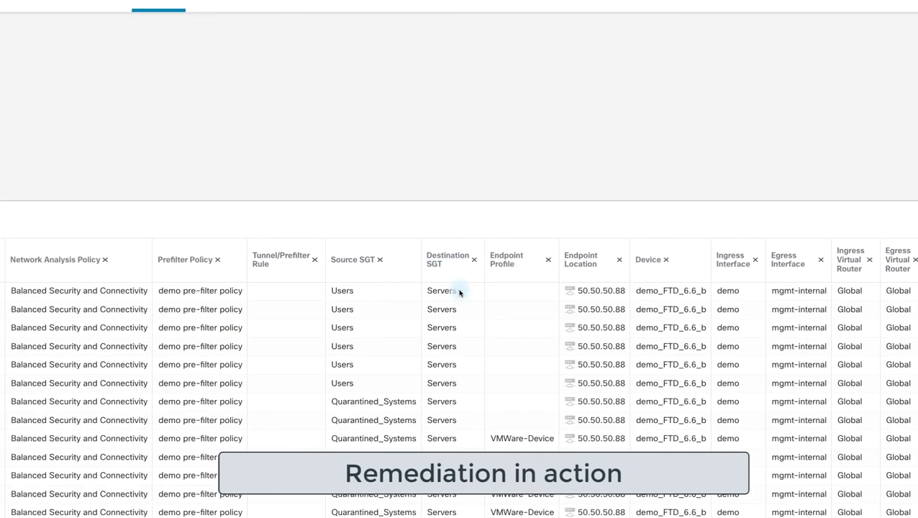
drag(462, 291, 334, 291)
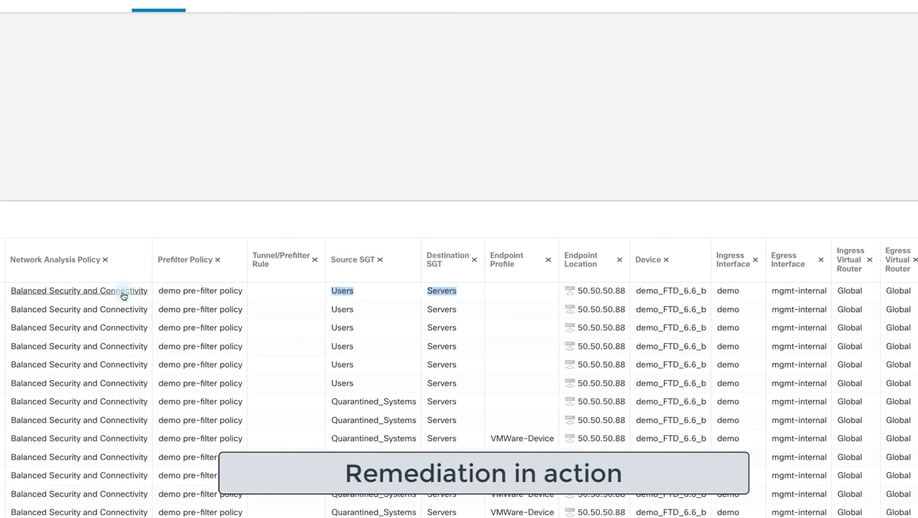
click(2, 293)
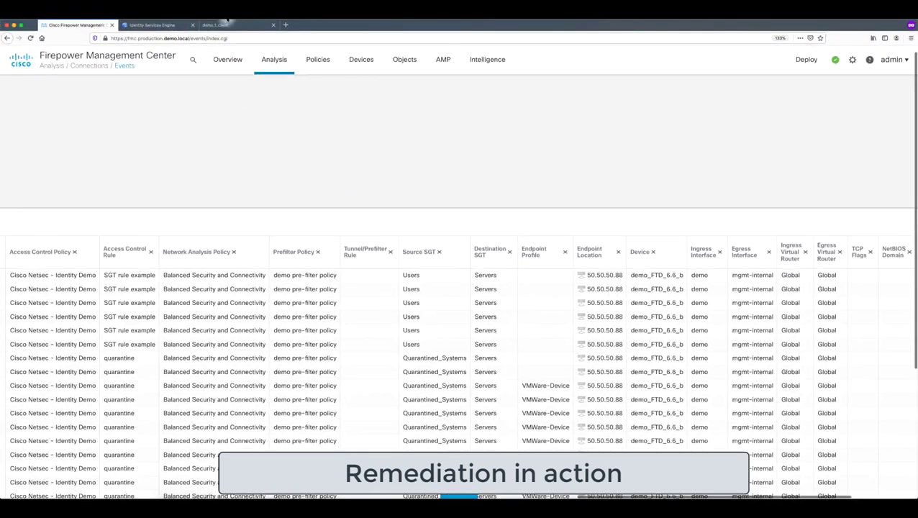
click(228, 25)
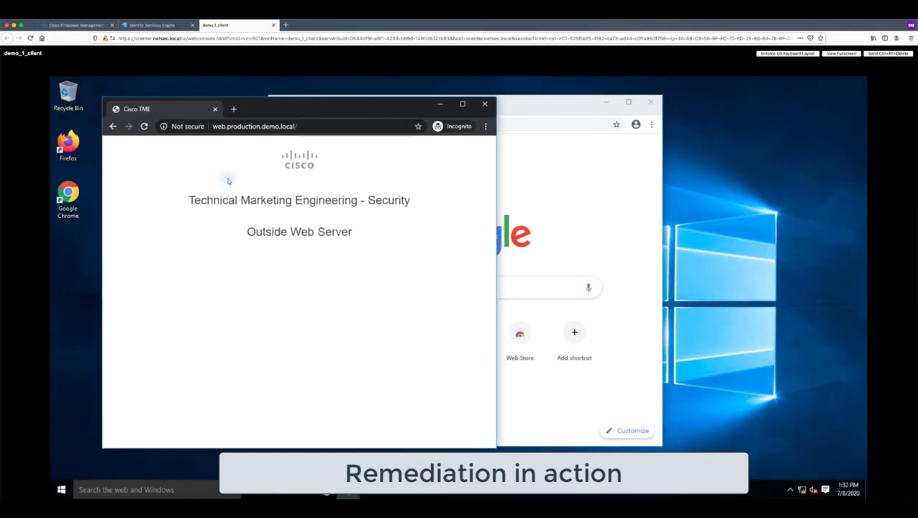
click(68, 142)
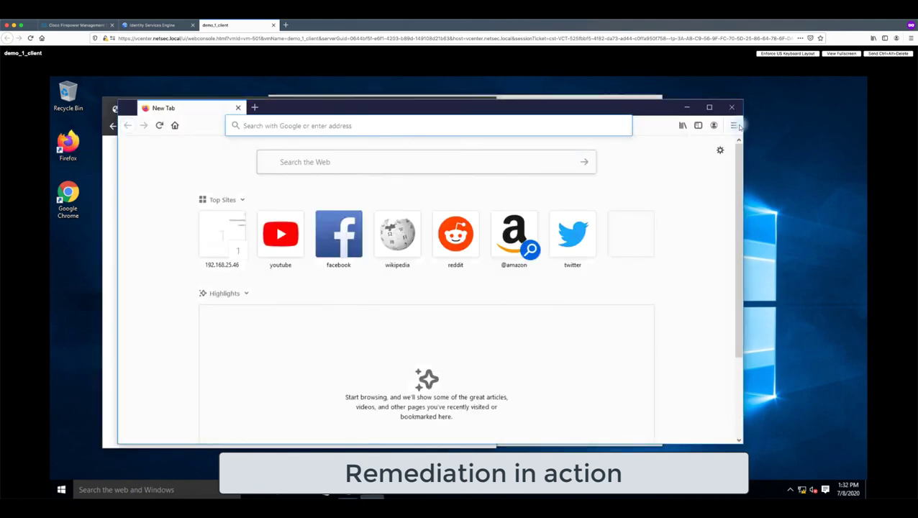
click(734, 125)
click(647, 186)
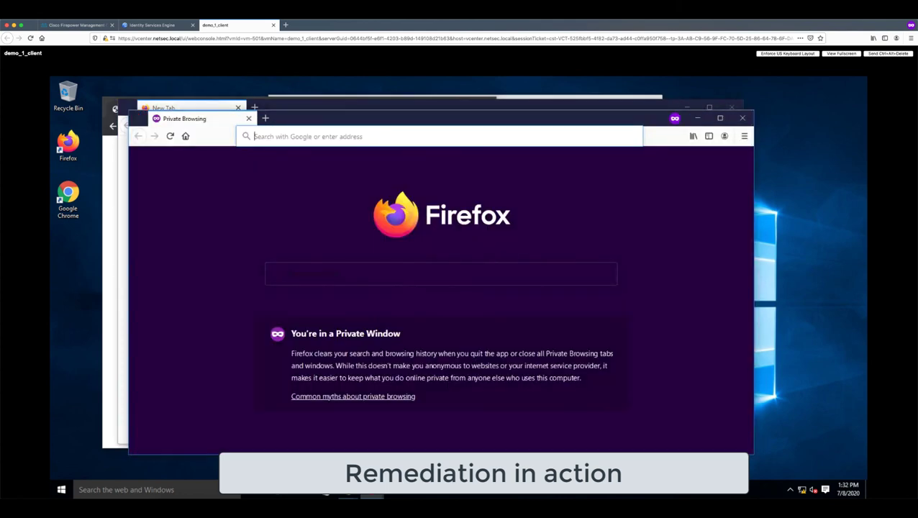
text(http://)
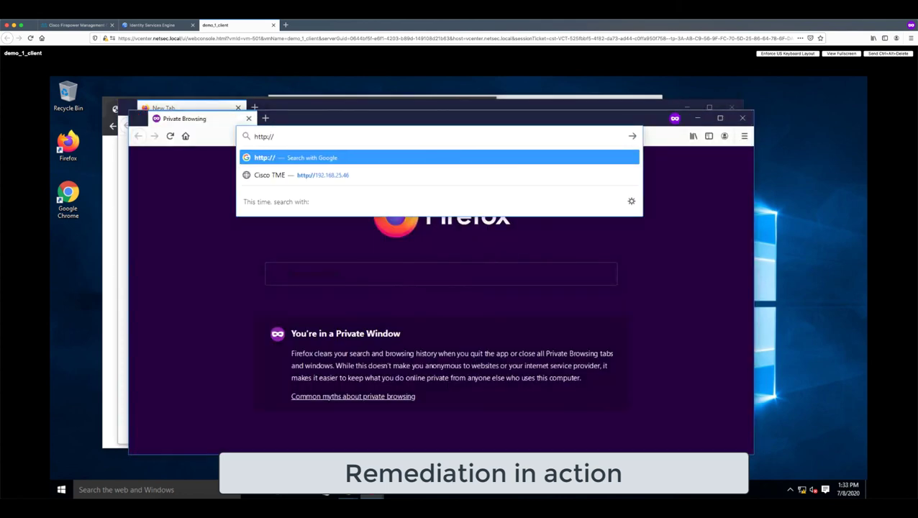
text(web.producti)
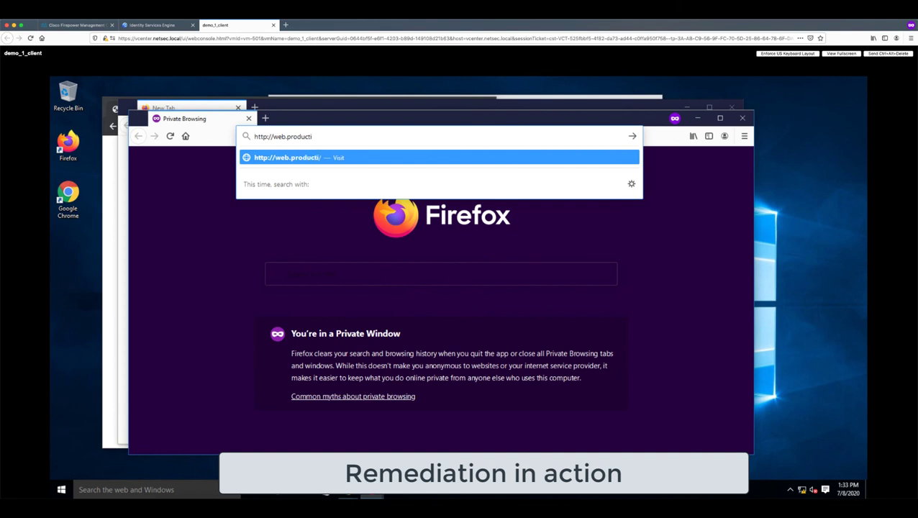
text(on.demo.local)
key(Return)
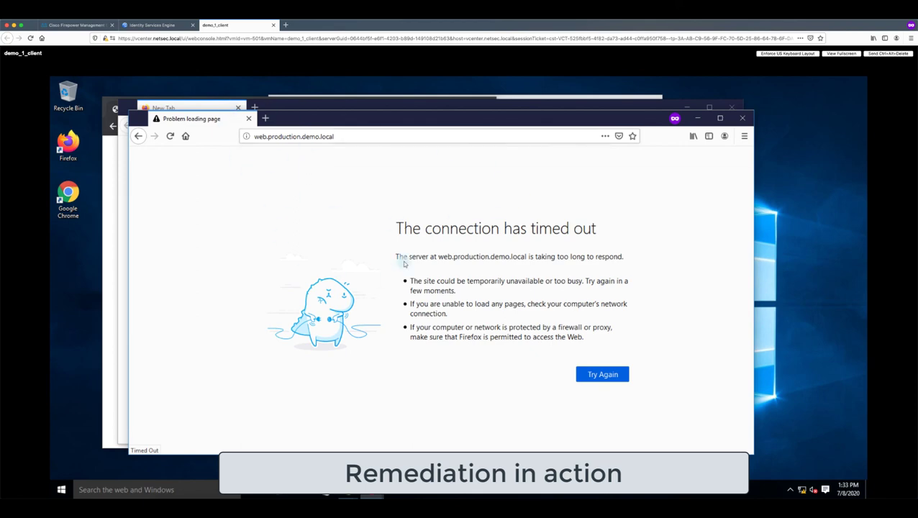
click(71, 26)
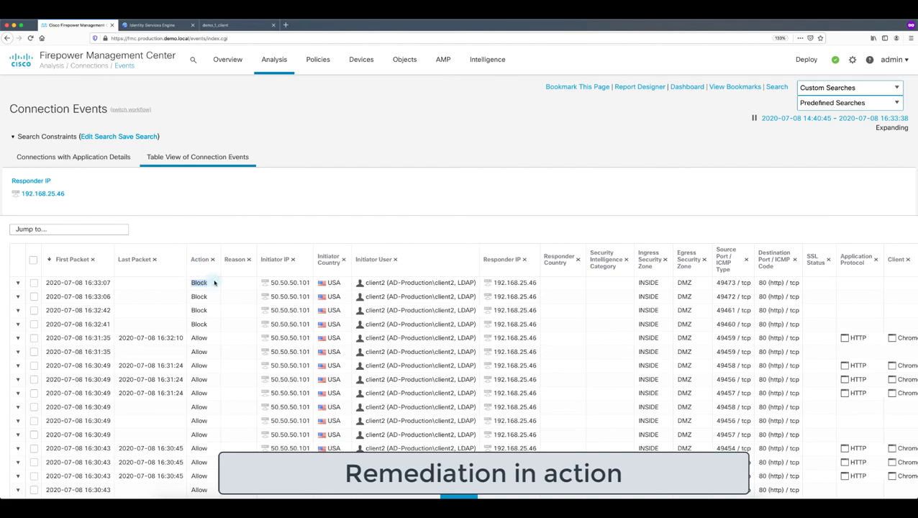
Highlight the last allowed and newest blocked connections to 192.168.25.46 and check their Access Control Rule columns
drag(191, 338, 561, 344)
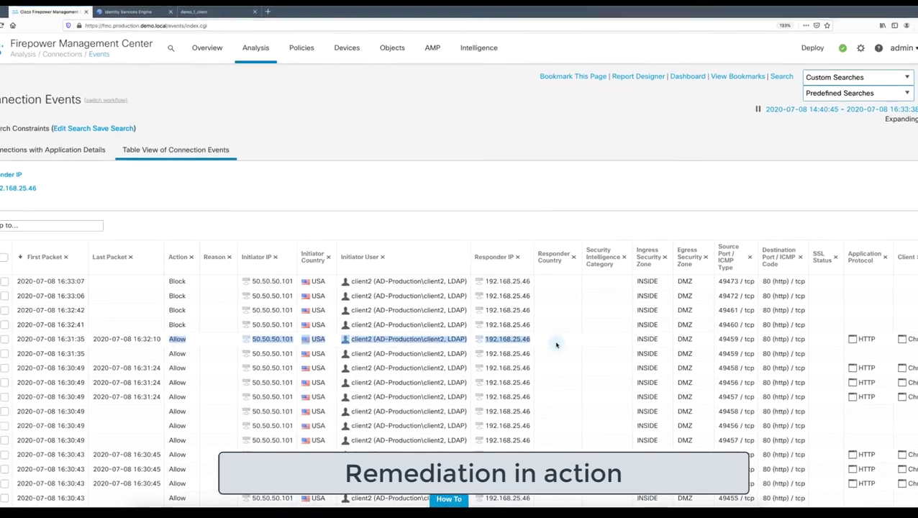
drag(167, 281, 528, 282)
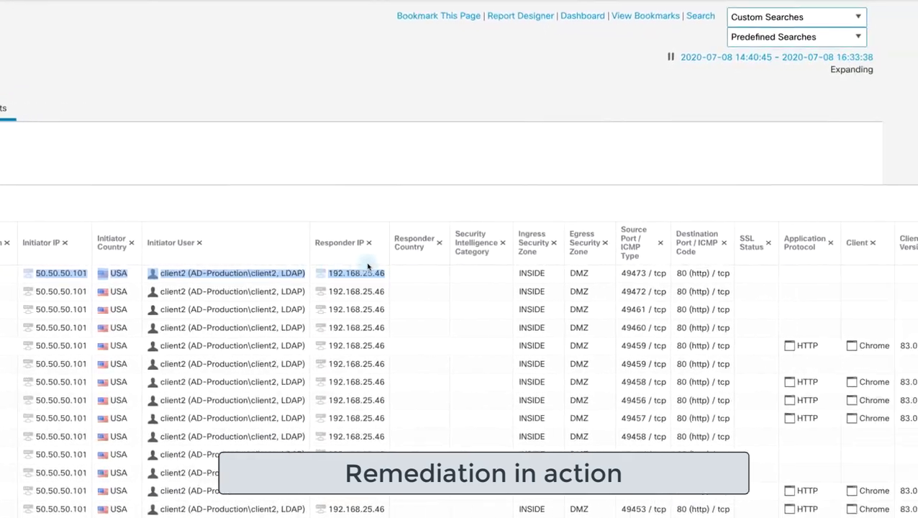
scroll(364, 214, right, 15)
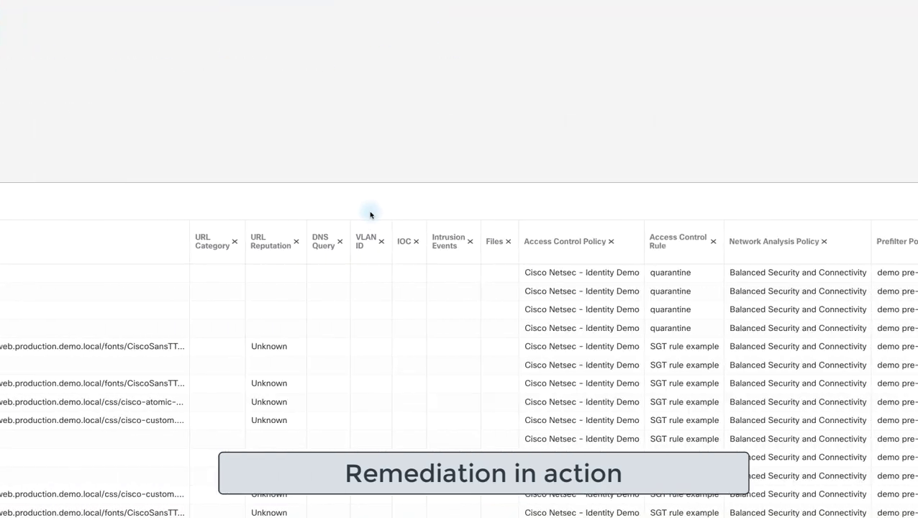
scroll(371, 214, right, 15)
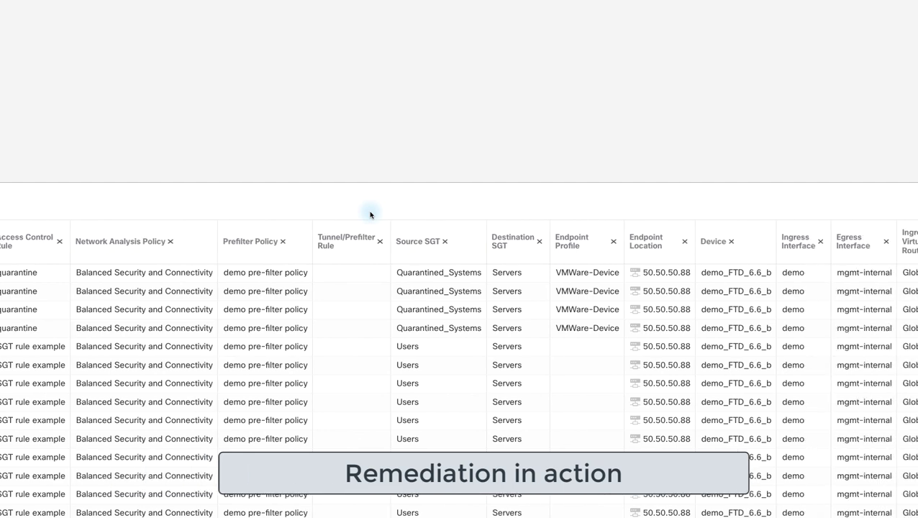
scroll(371, 215, right, 3)
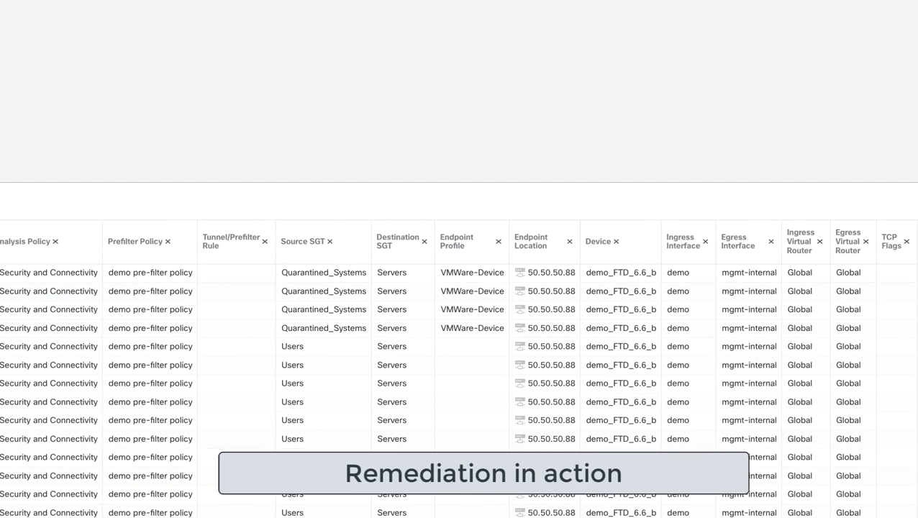
scroll(458, 368, left, 1)
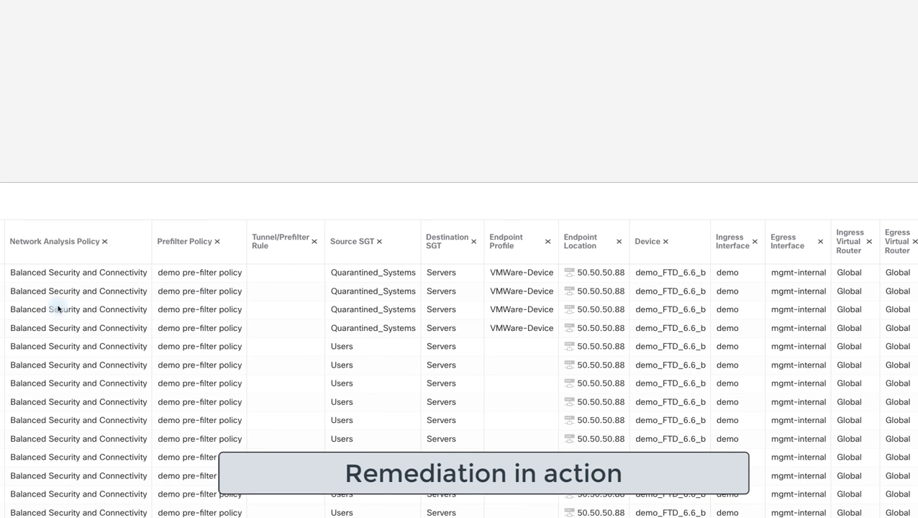
Compare Source SGT tags: Quarantined_Systems on the newest blocked rows versus Users on allowed rows
double_click(413, 273)
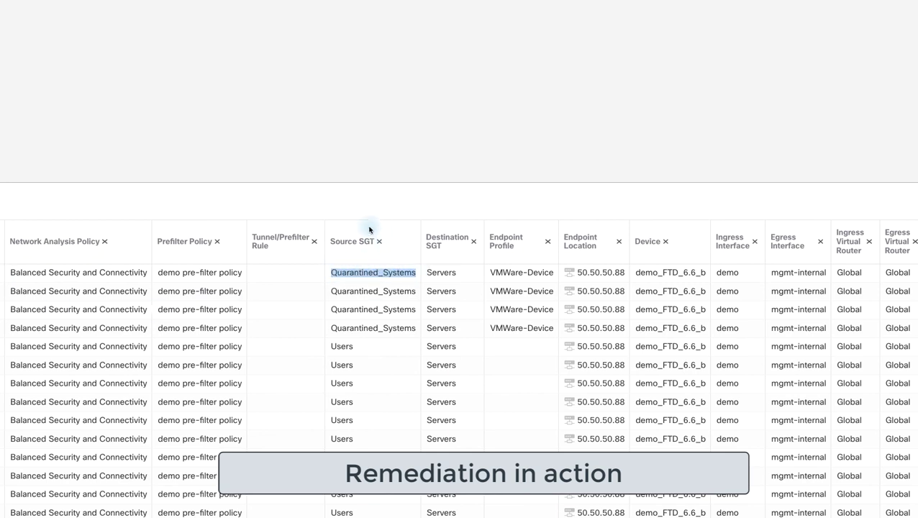
drag(459, 346, 341, 346)
drag(468, 272, 343, 276)
click(404, 176)
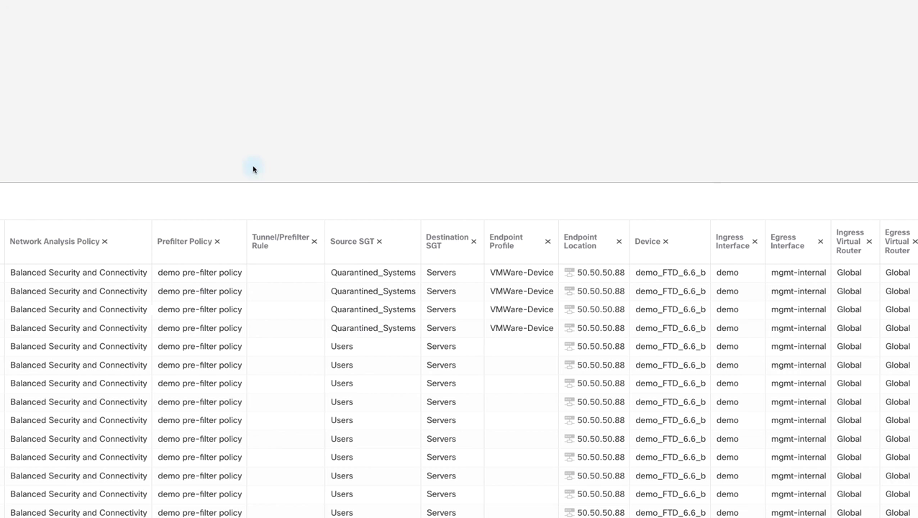